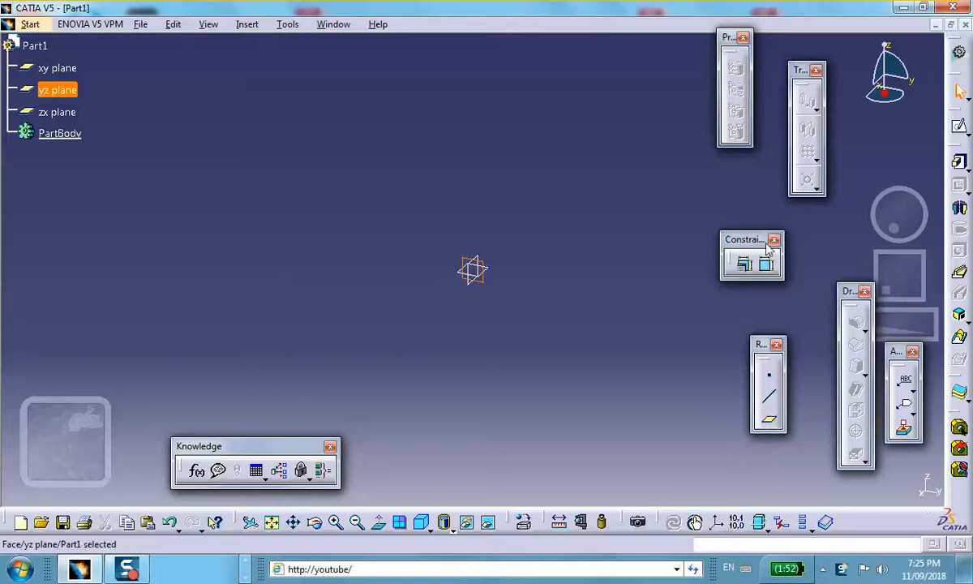
Open a new sketch on the yz plane
click(962, 125)
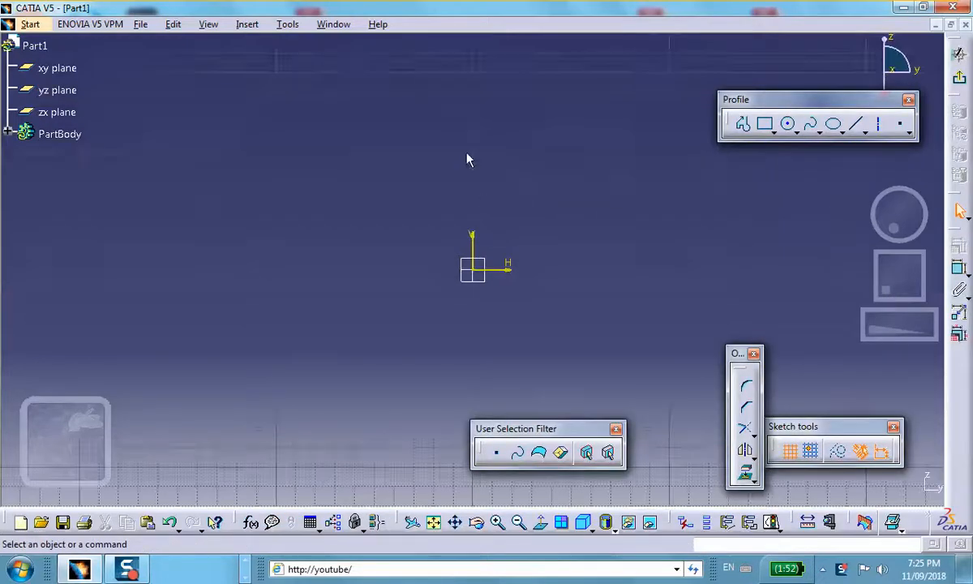
click(743, 123)
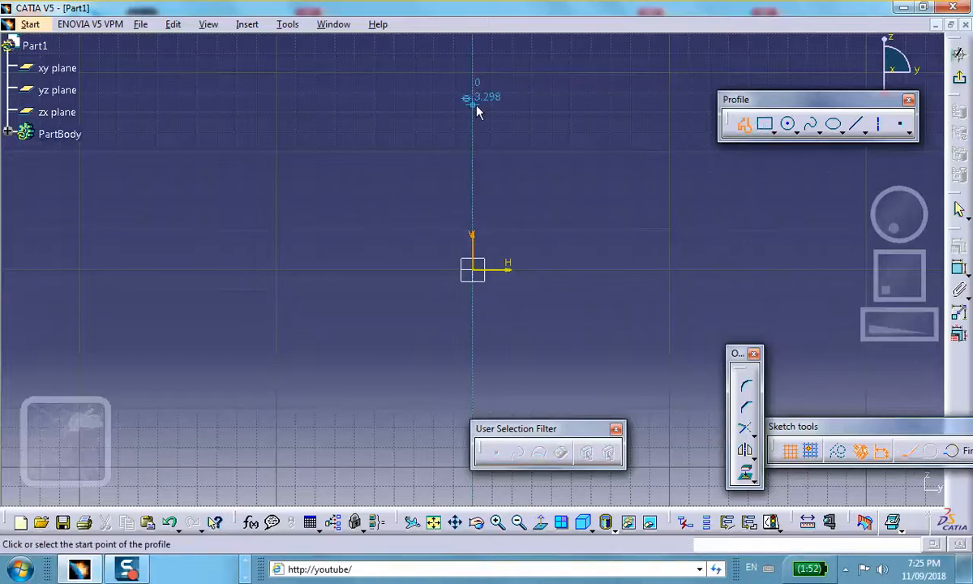
click(477, 102)
click(553, 105)
click(530, 122)
click(529, 141)
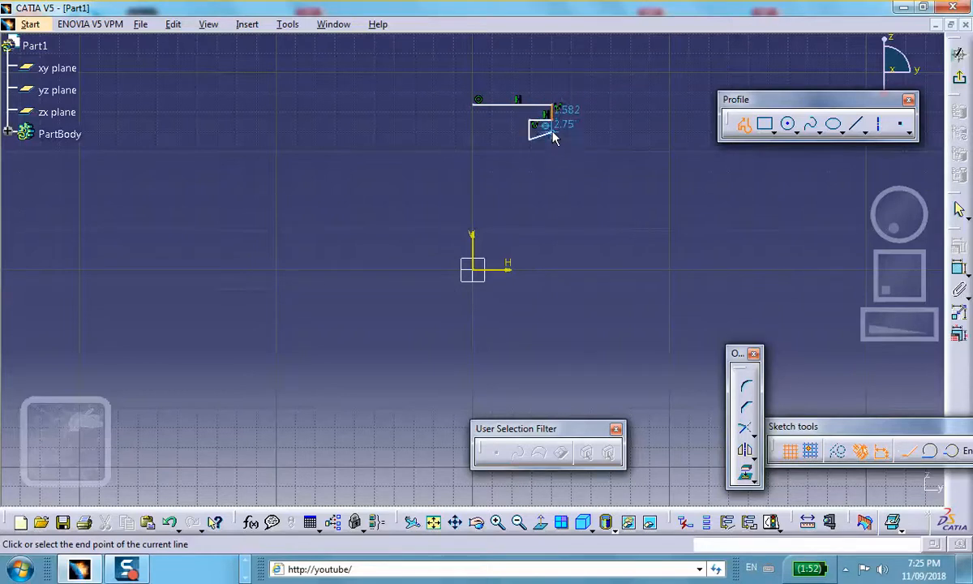
click(553, 140)
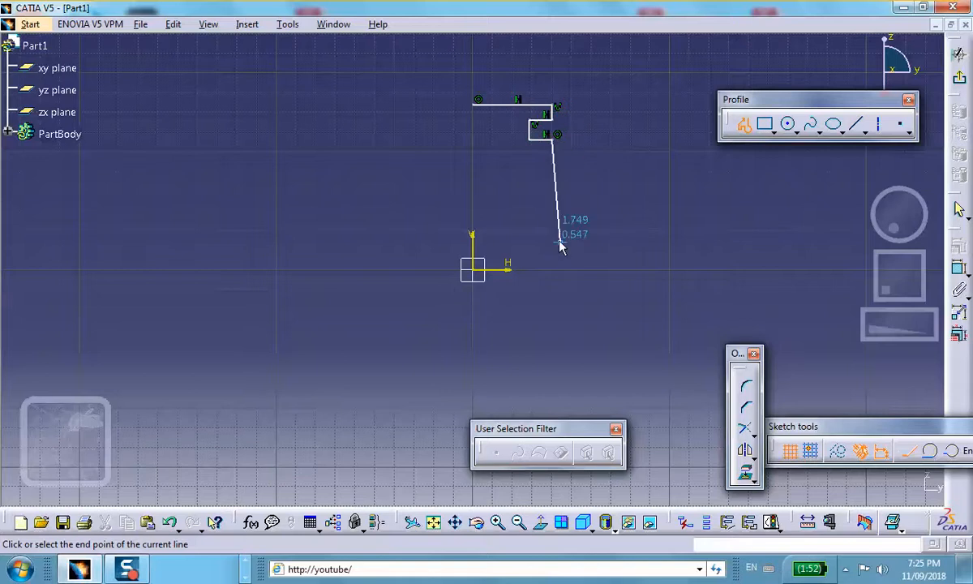
click(551, 244)
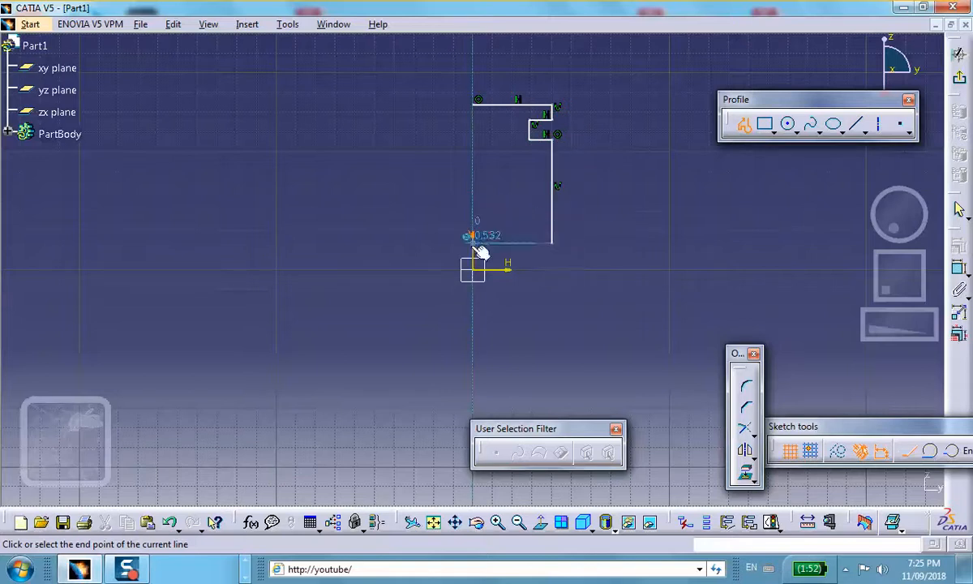
click(474, 236)
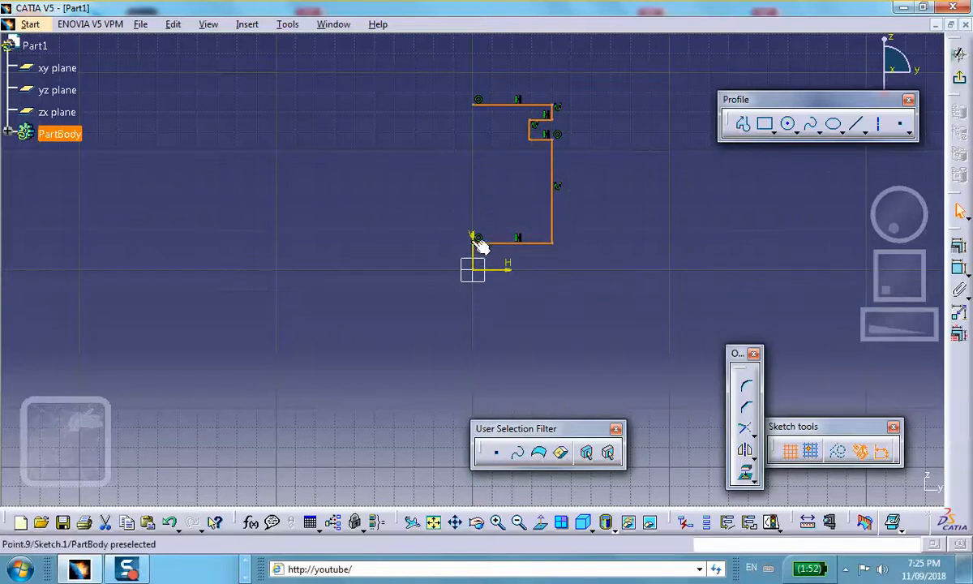
drag(415, 70, 692, 326)
key(Delete)
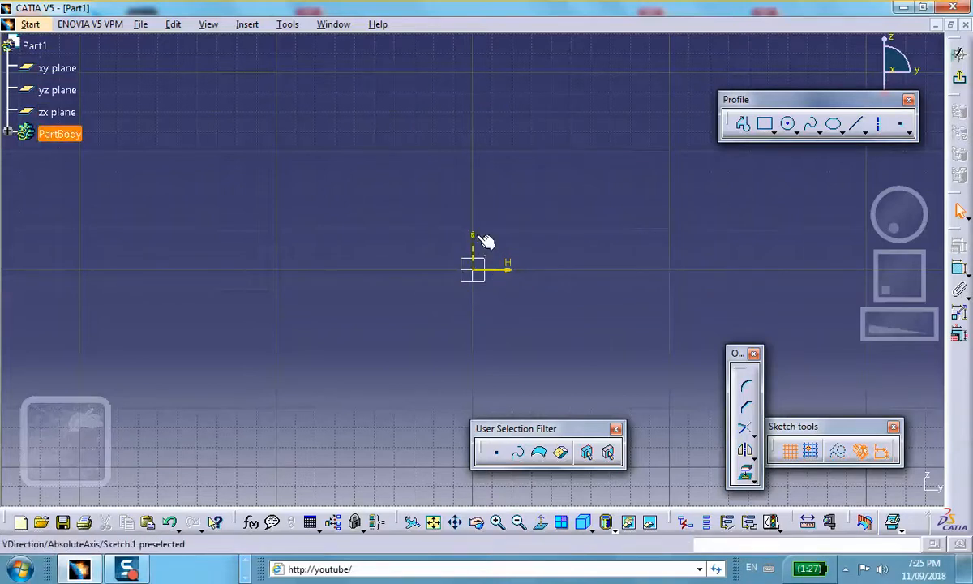
Draw a vertical axis line in the sketch at about H 3.07 in, extending above and below the H axis
click(878, 124)
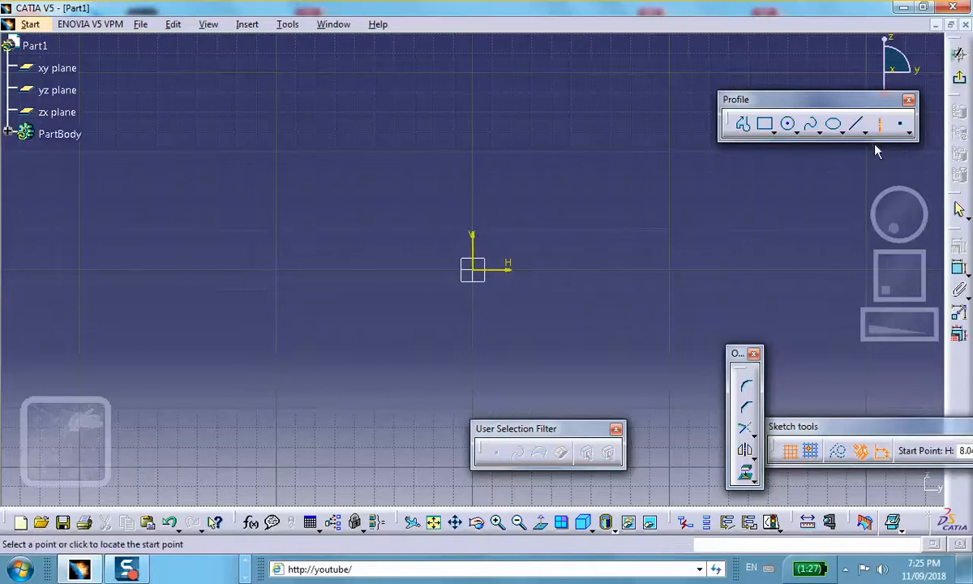
click(629, 132)
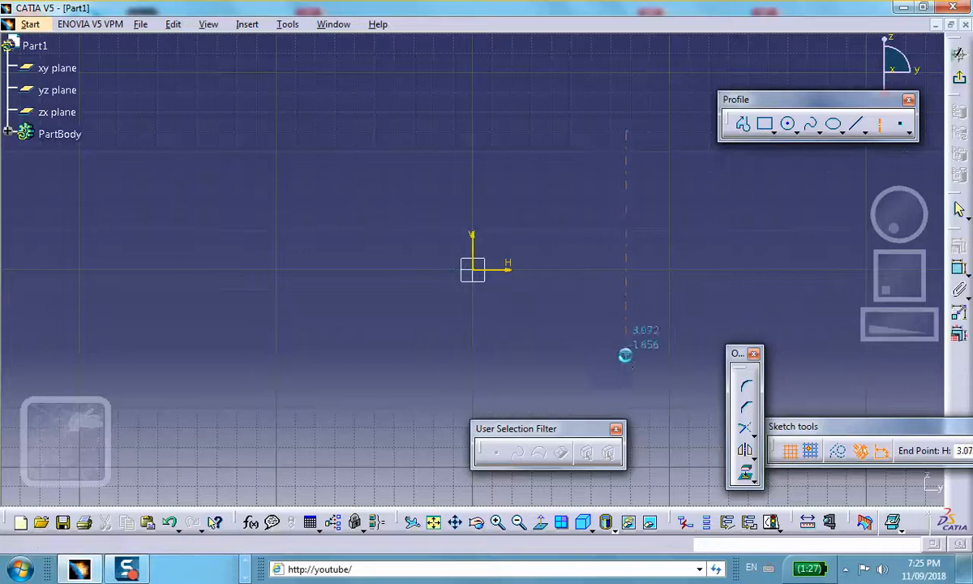
click(628, 351)
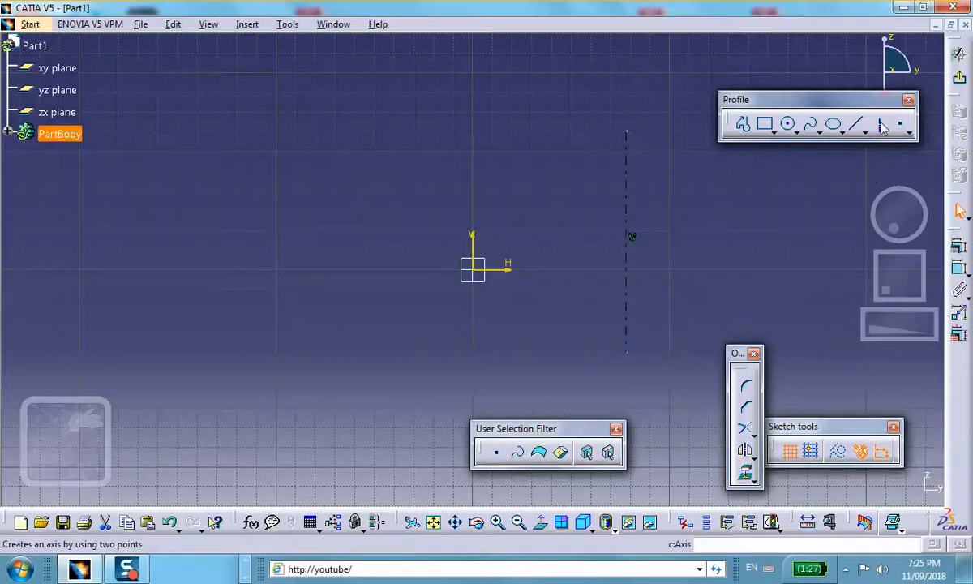
Draw an open half-profile with a small rectangular groove near its top, both ends on the axis, and exit the sketch
click(743, 125)
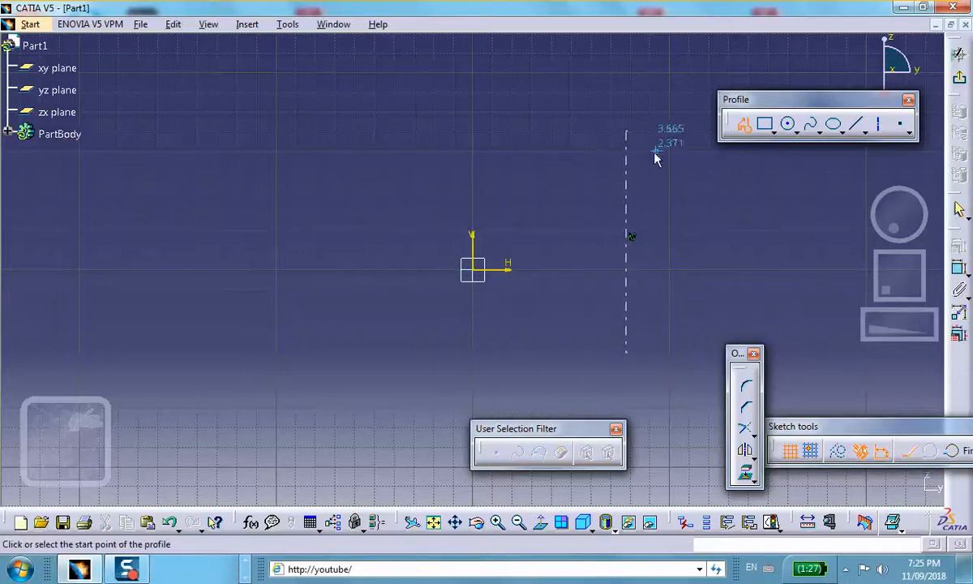
click(632, 149)
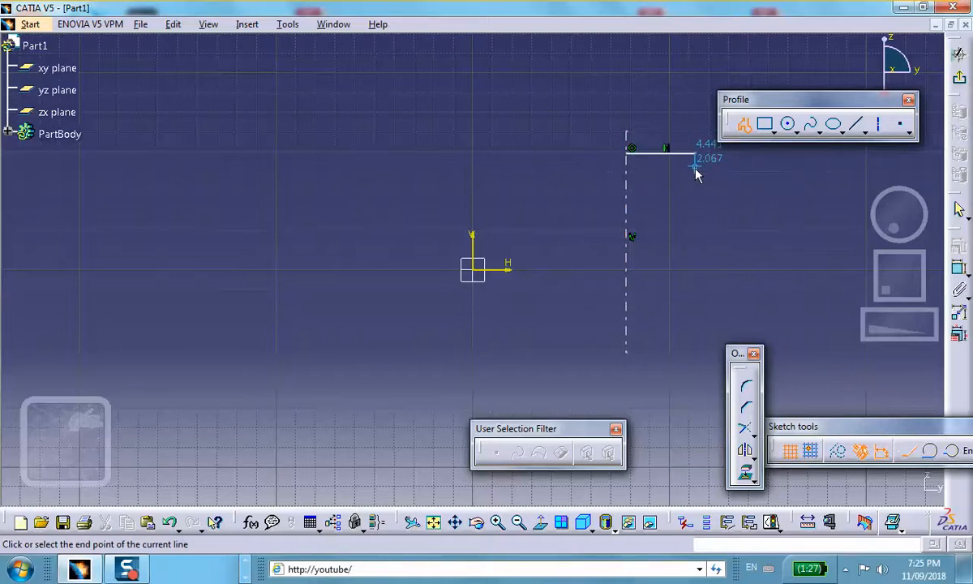
click(695, 173)
click(683, 172)
click(695, 187)
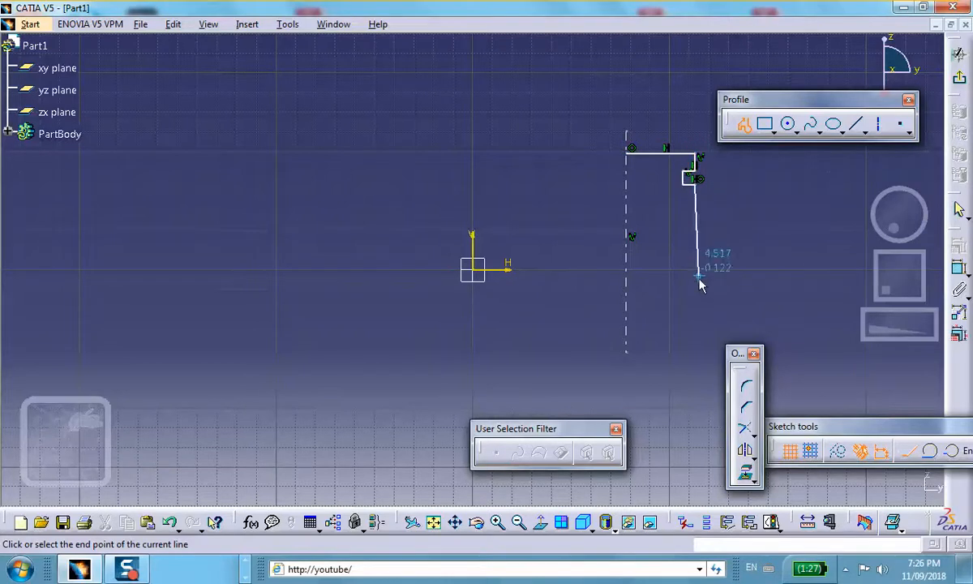
click(696, 285)
click(636, 290)
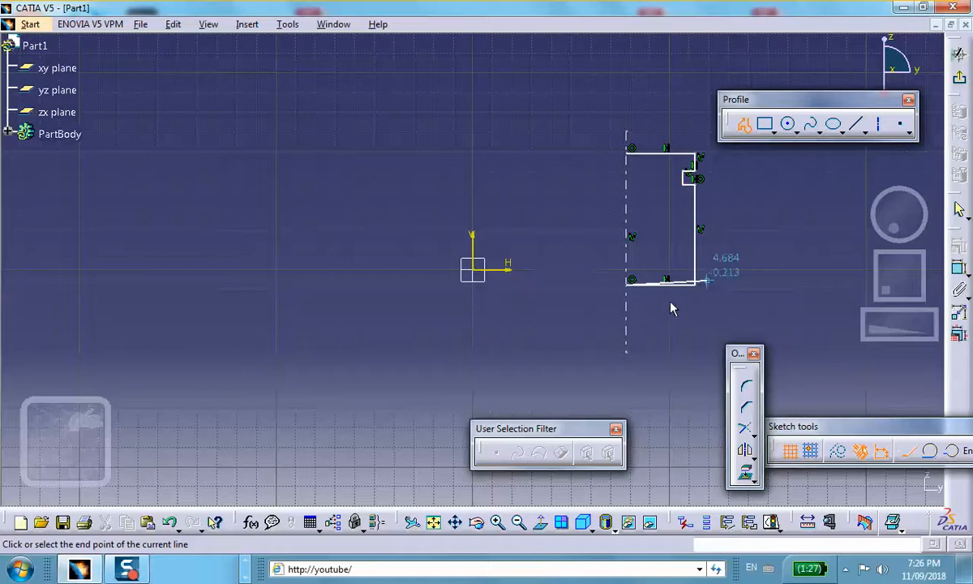
key(Escape)
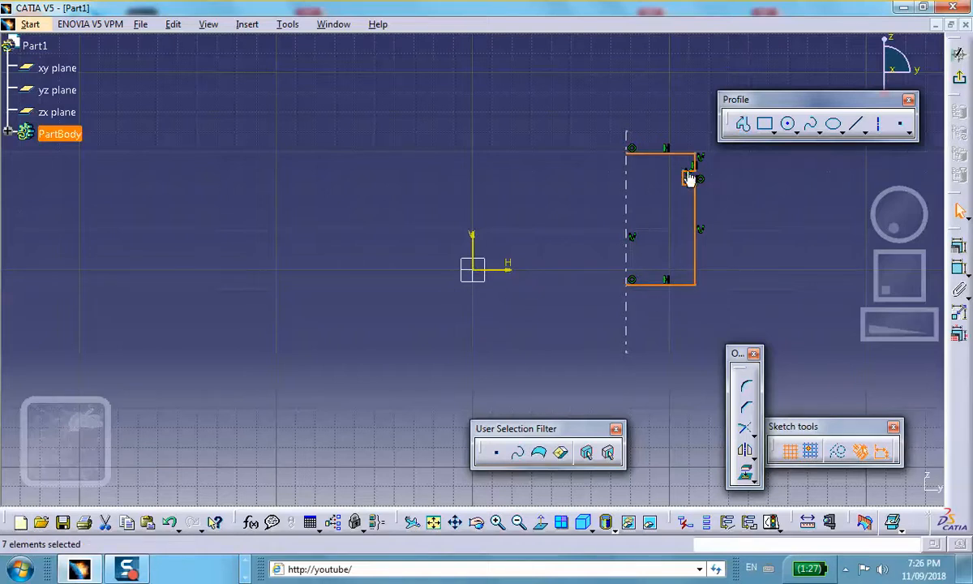
click(960, 53)
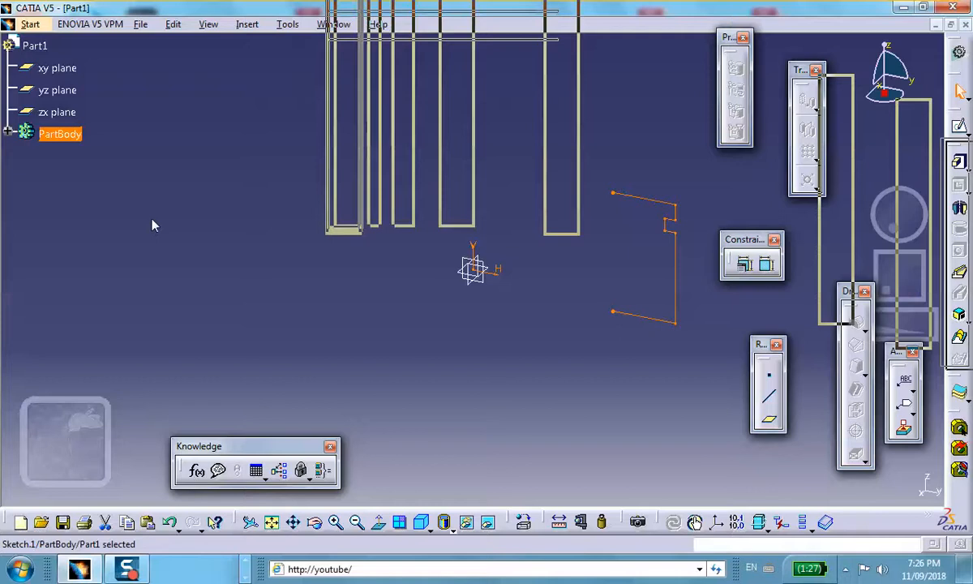
key(super+d)
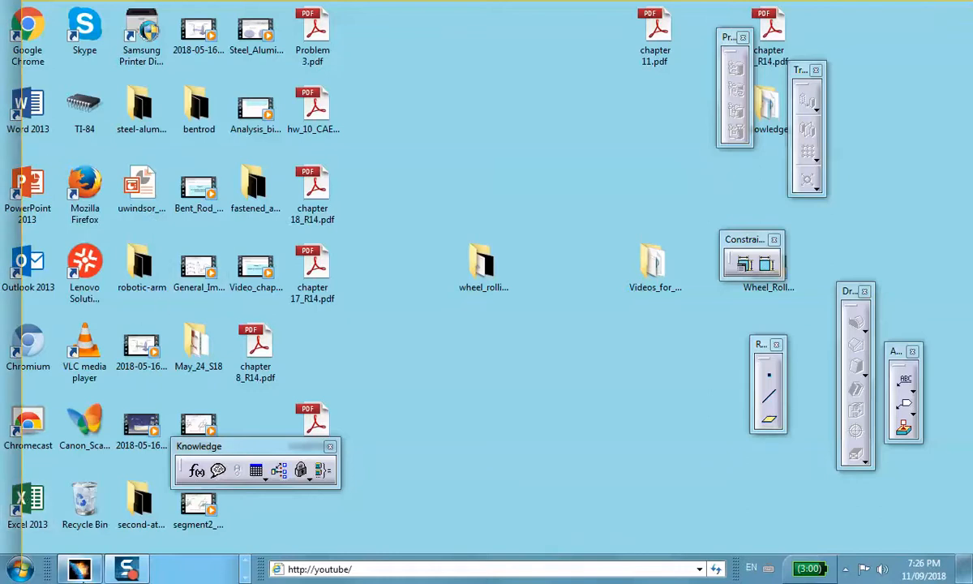
click(89, 571)
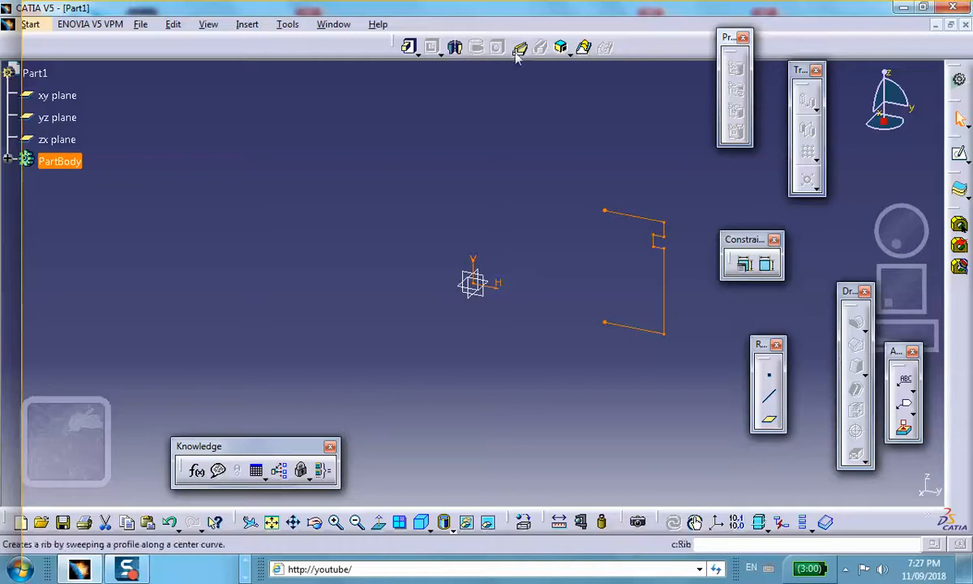
Revolve the grooved profile 360 degrees about the sketch axis with the Shaft command
click(457, 48)
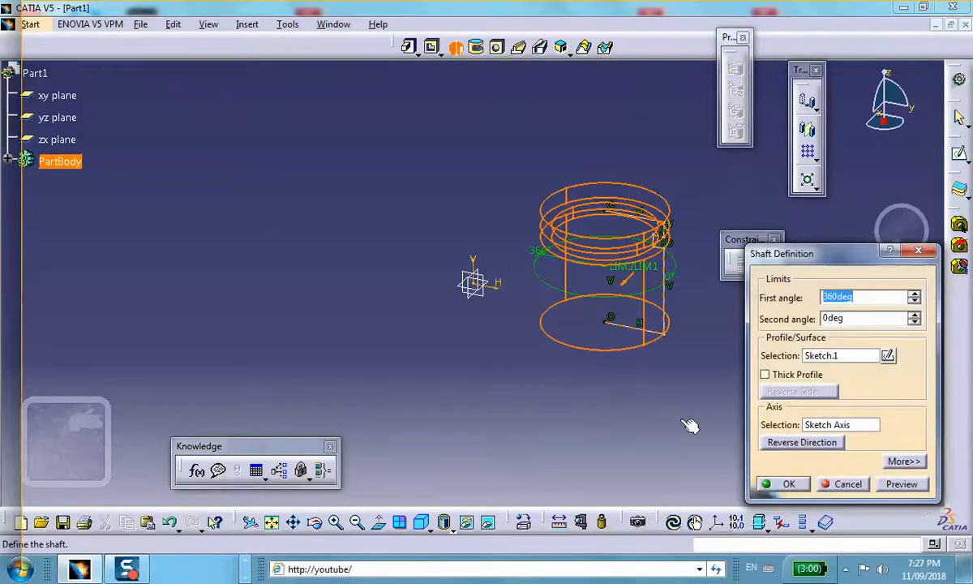
click(781, 484)
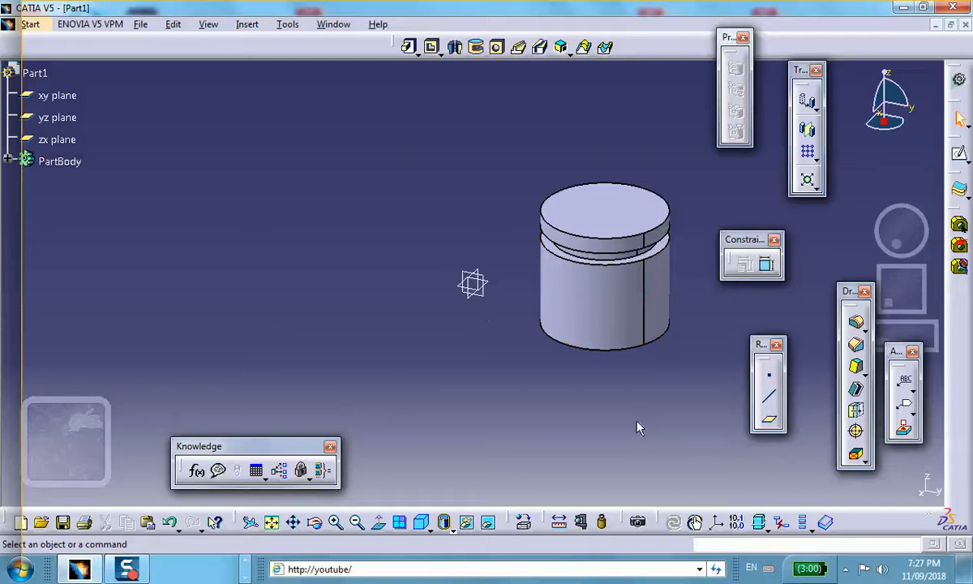
click(490, 278)
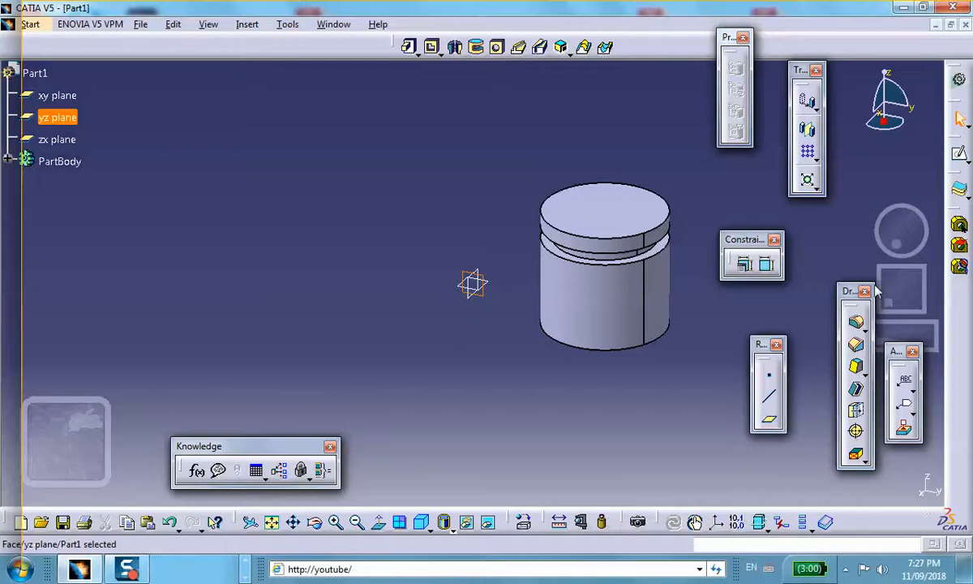
click(961, 158)
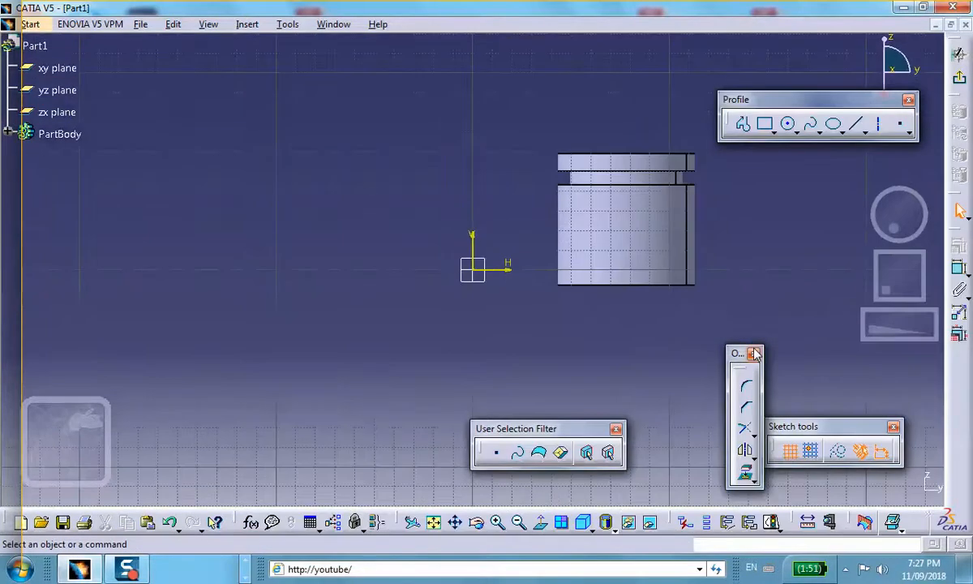
click(961, 211)
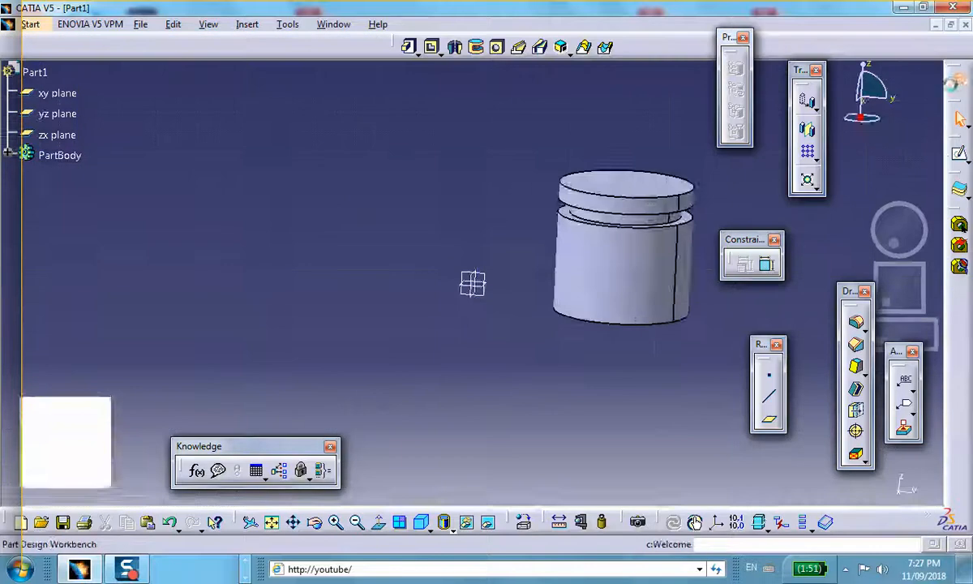
Sketch a rectangle on the yz plane overlapping the cylinder's outer wall below the groove and extending past its bottom edge, then exit the sketch
middle_drag(535, 300, 484, 313)
click(460, 259)
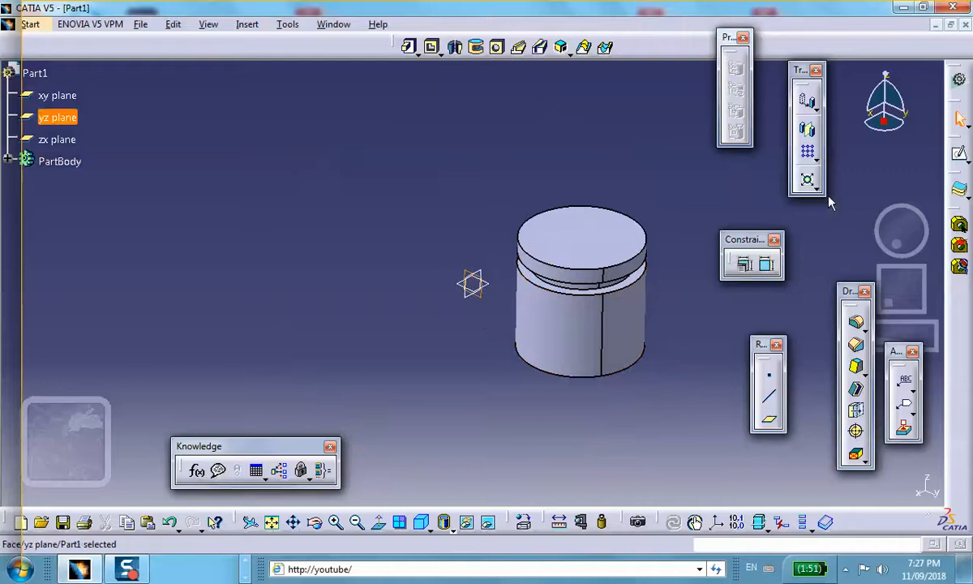
click(958, 155)
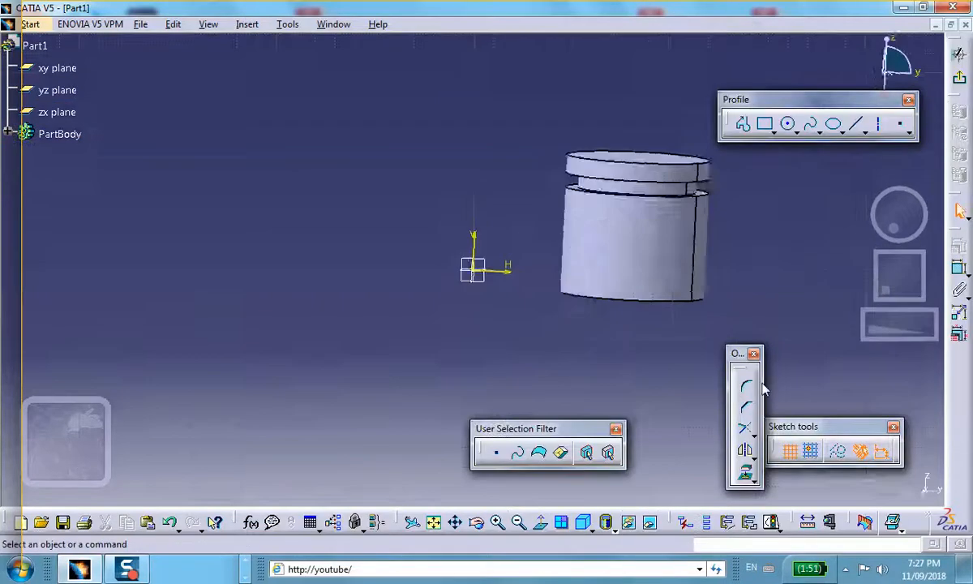
click(765, 124)
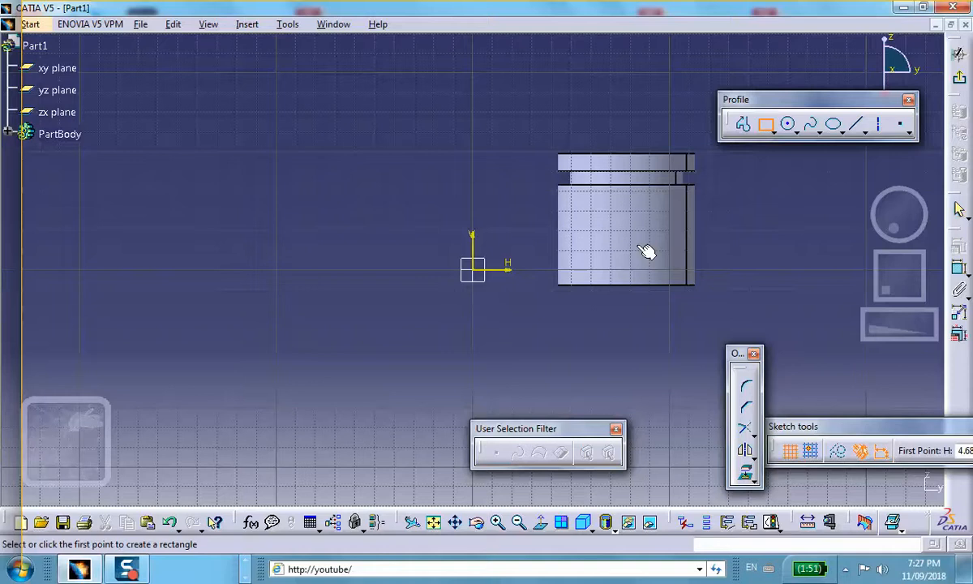
click(671, 216)
click(705, 320)
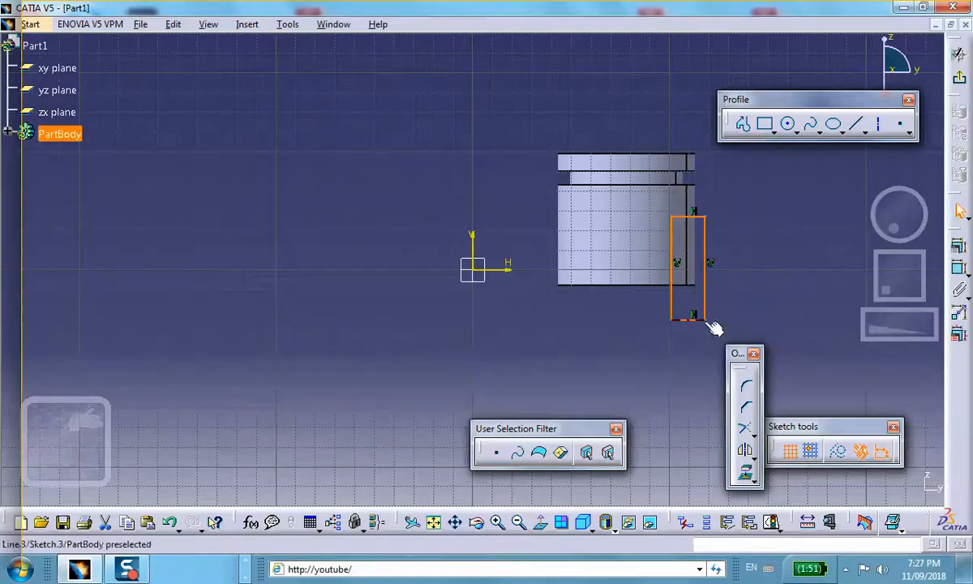
click(960, 80)
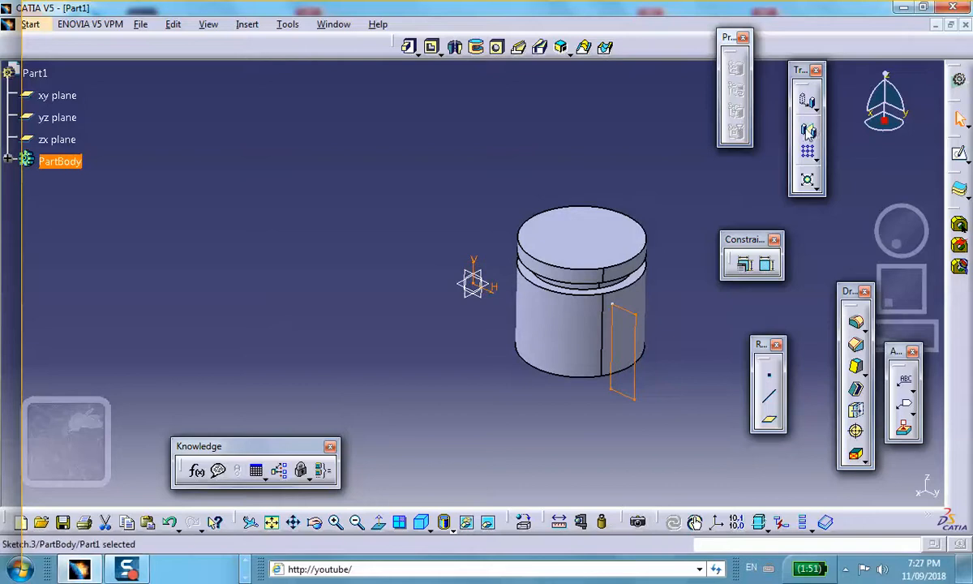
Cut a pocket from the rectangle with mirrored extent and a depth of 1.787 in
click(432, 47)
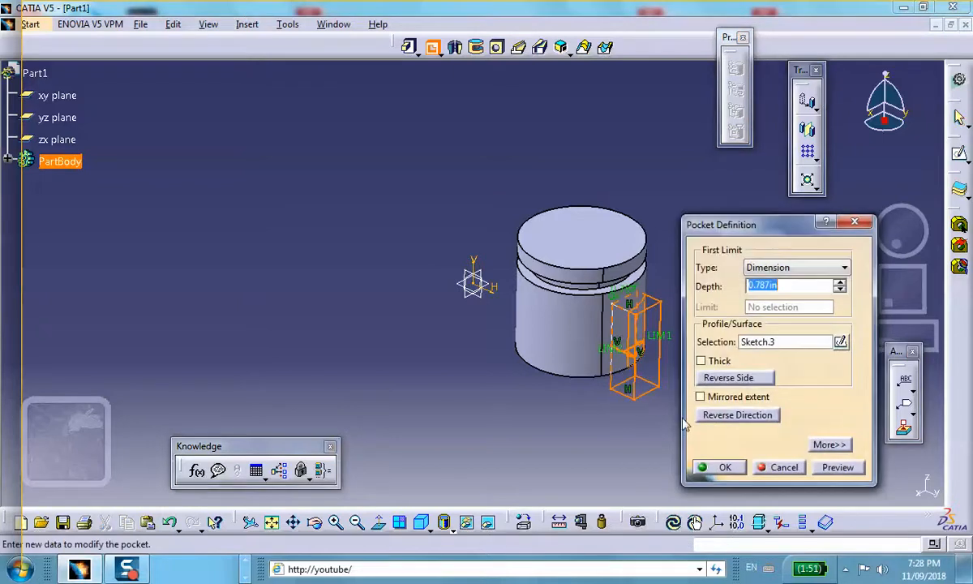
click(701, 397)
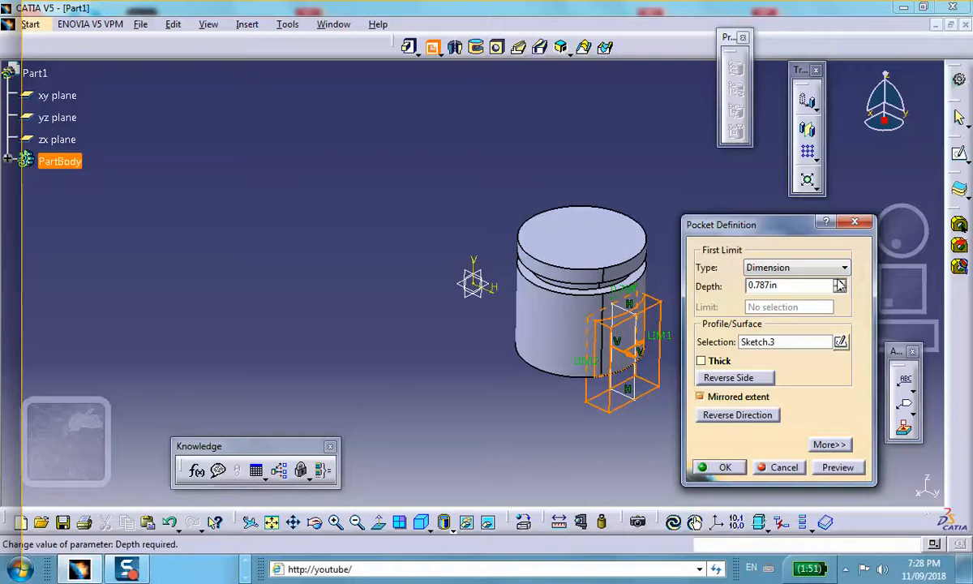
click(840, 283)
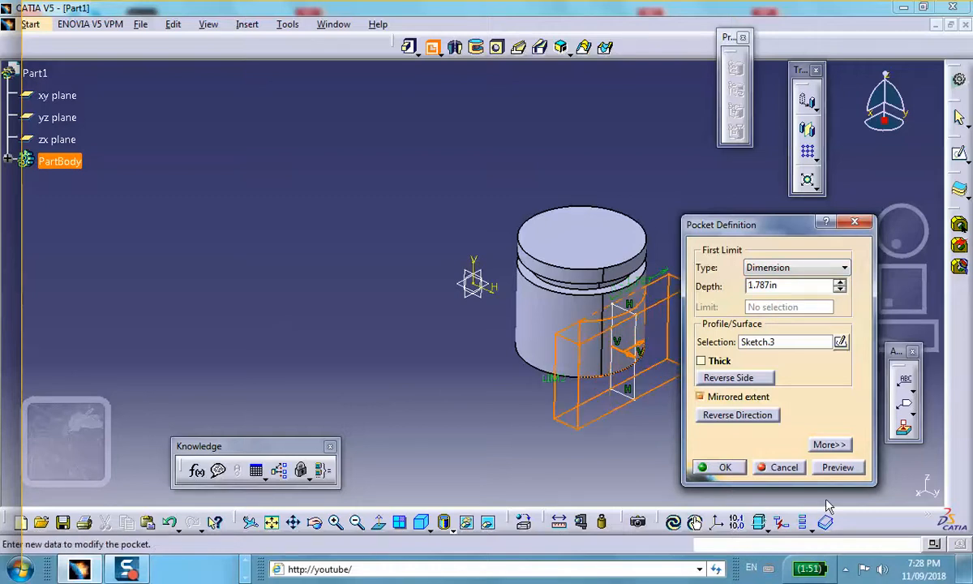
click(734, 469)
Inspect the pocketed cylinder from several angles and expand the PartBody to list its features
middle_drag(611, 441, 644, 271)
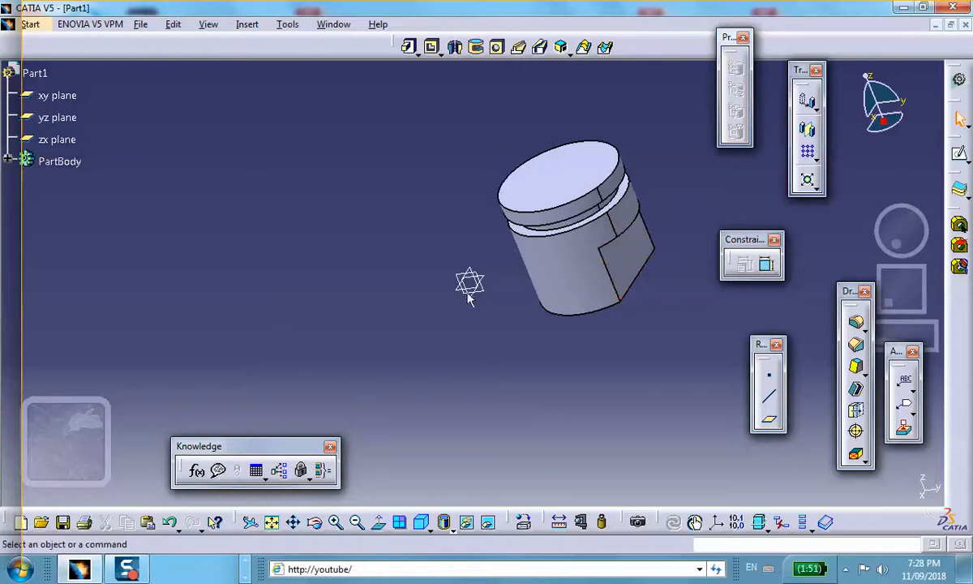
middle_drag(500, 325, 610, 369)
middle_drag(687, 355, 426, 394)
middle_drag(410, 463, 422, 426)
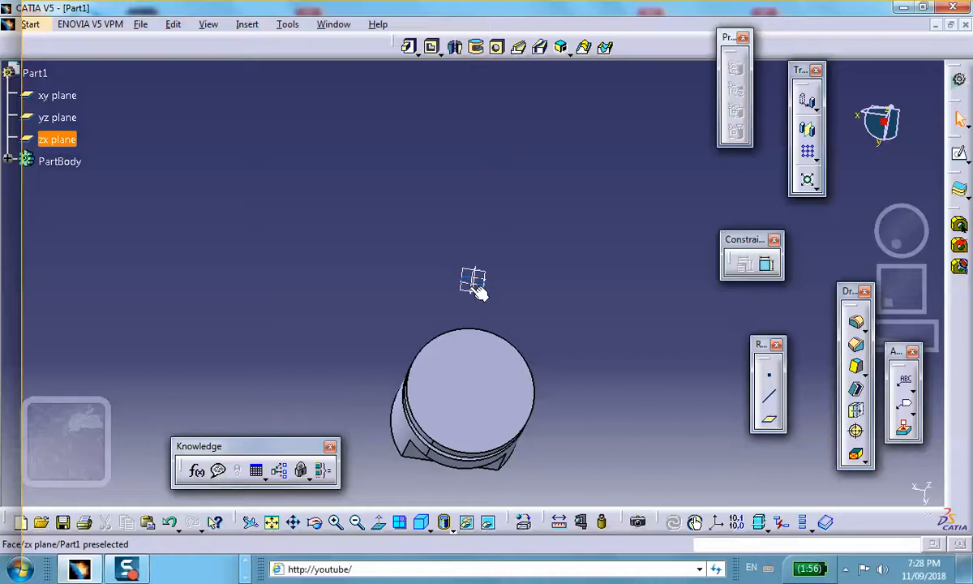
middle_drag(571, 342, 561, 306)
middle_drag(492, 318, 544, 301)
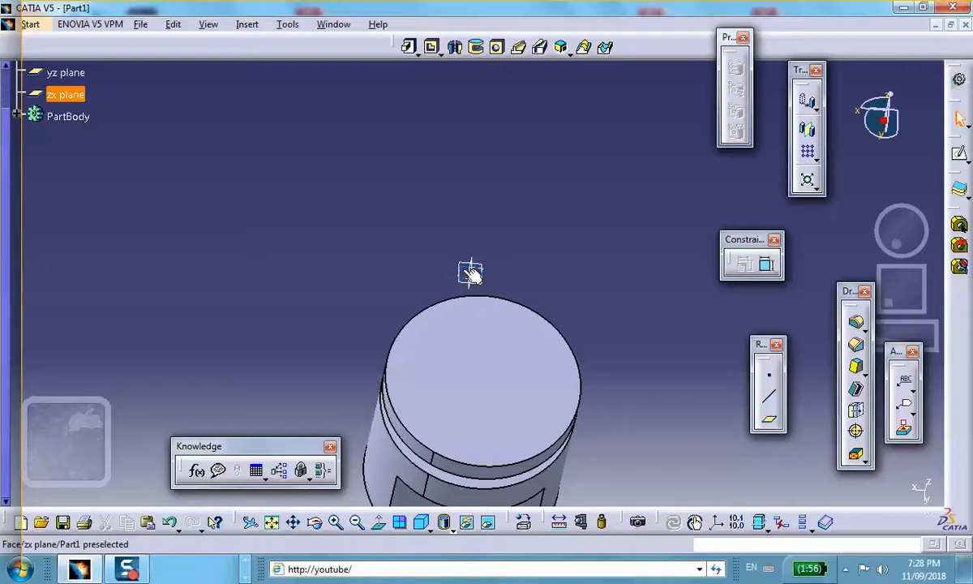
click(17, 118)
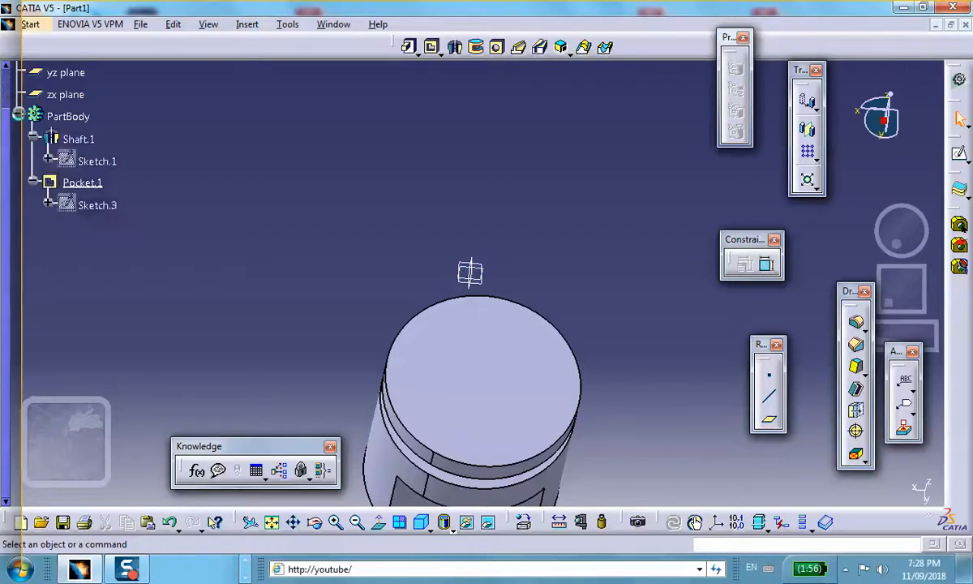
Delete the pocket feature from the PartBody together with its aggregated sketch
right_click(91, 185)
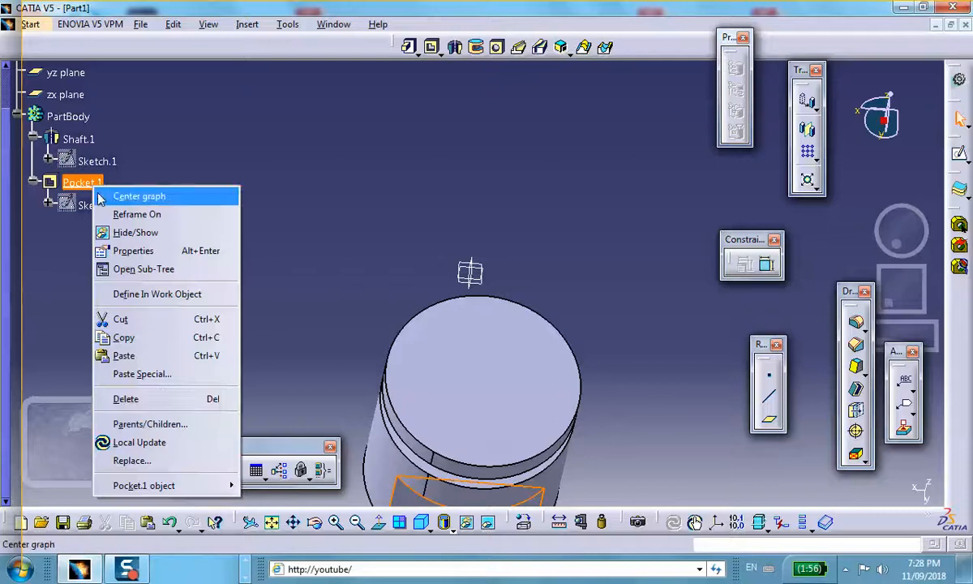
click(160, 397)
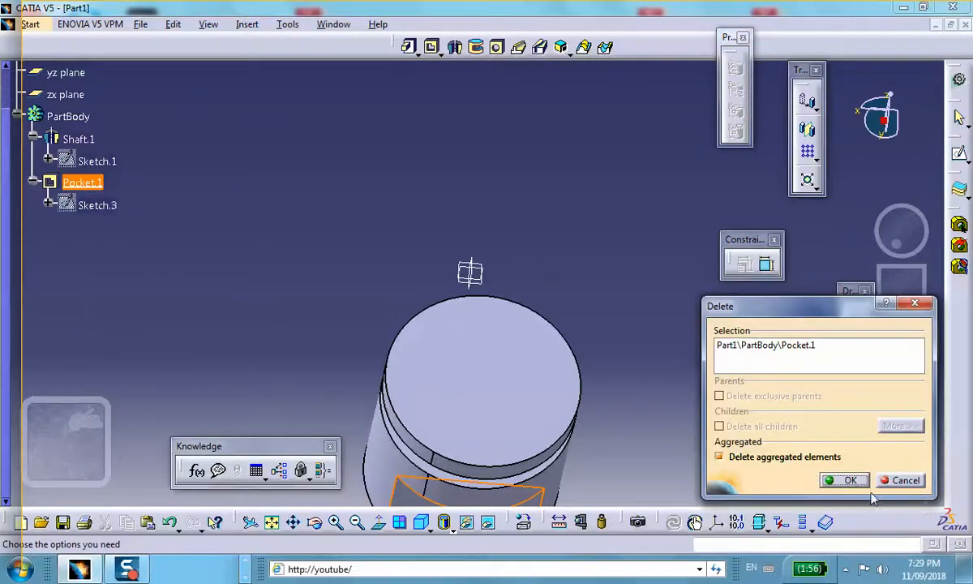
click(847, 480)
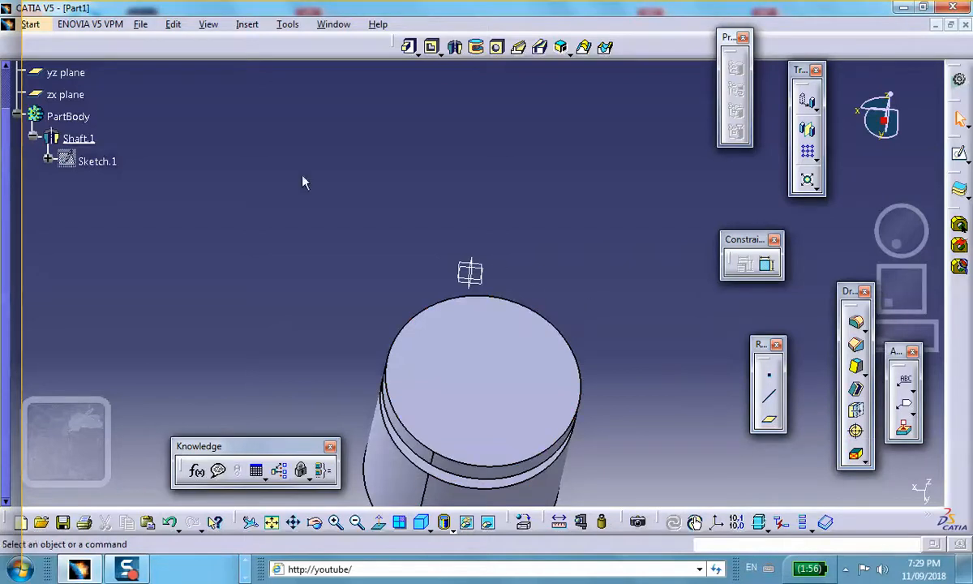
Sketch a rectangle on the zx plane overlapping the cylinder's side wall below the groove and extending past its bottom edge, then exit the sketch
click(71, 97)
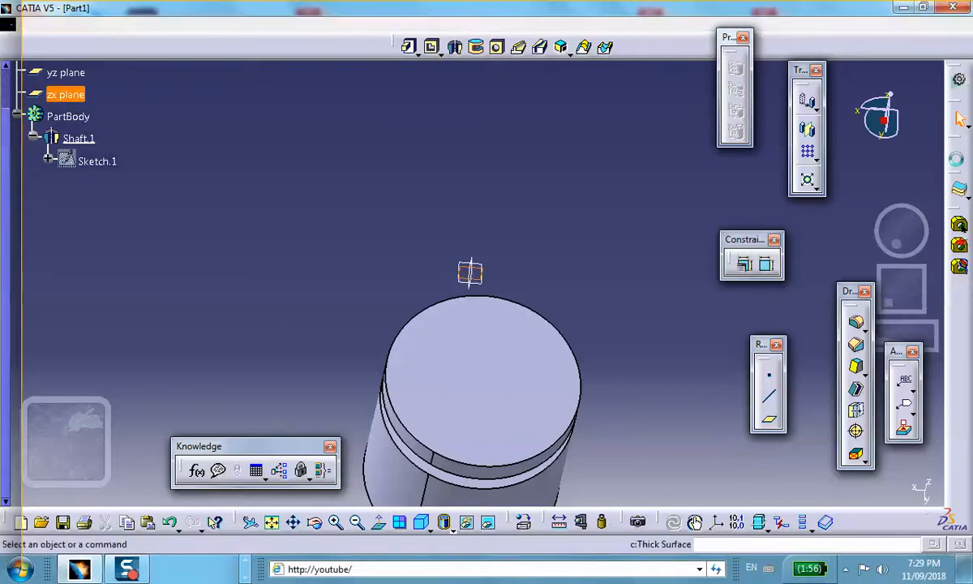
click(959, 154)
click(765, 124)
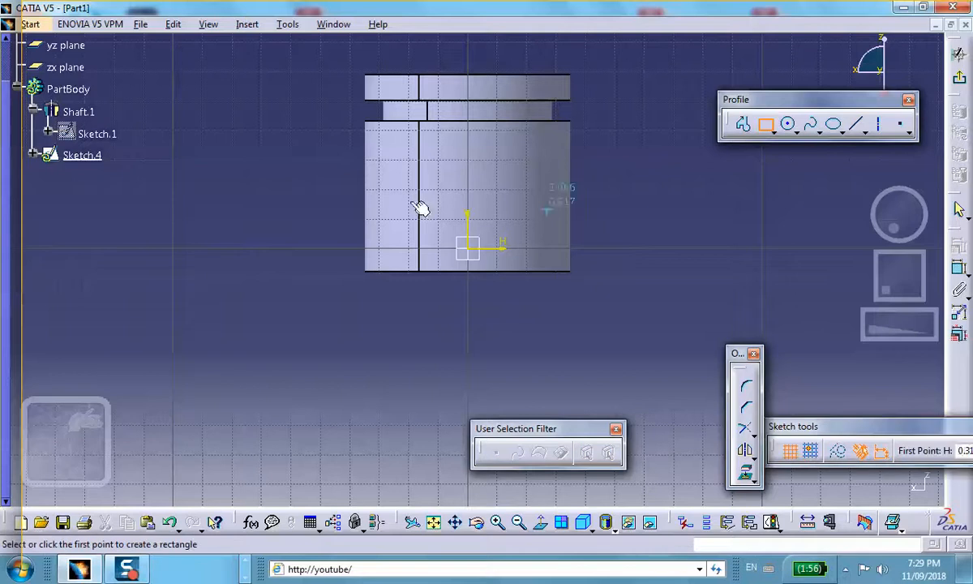
click(332, 173)
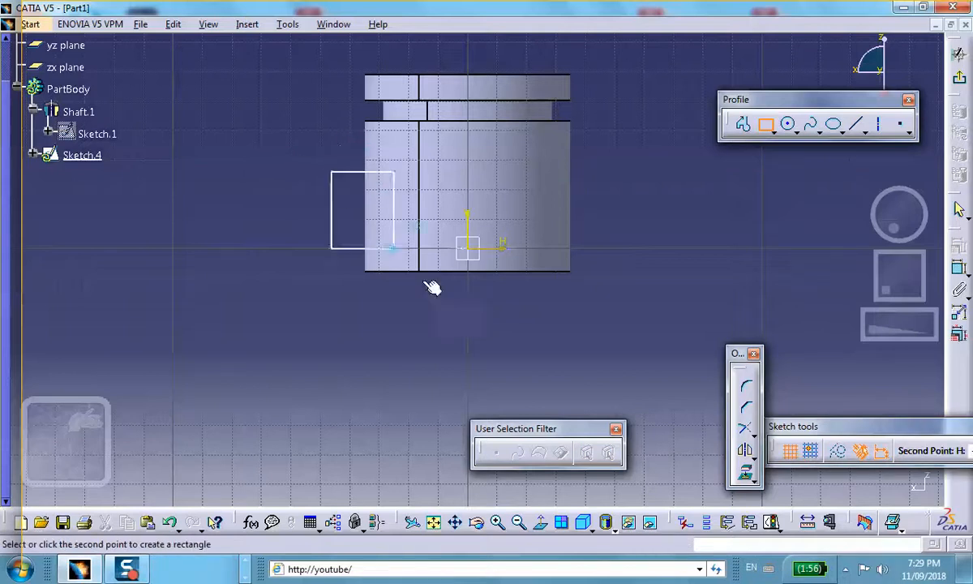
click(394, 320)
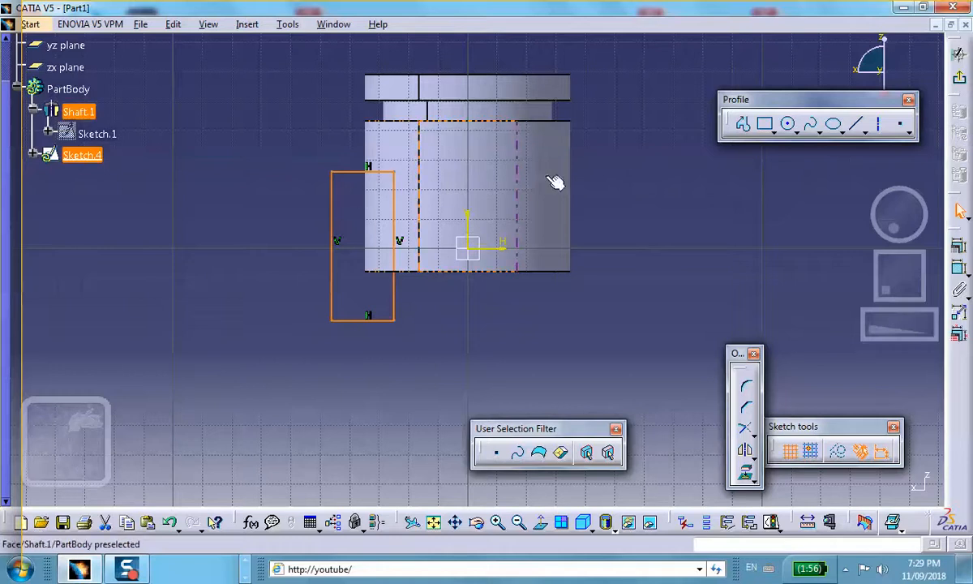
click(960, 77)
Cut a pocket from the rectangle with mirrored extent and a depth of 4.787 in
mouse_move(486, 365)
middle_down()
mouse_move(530, 306)
mouse_move(590, 257)
mouse_move(787, 387)
mouse_move(800, 330)
middle_up()
mouse_move(433, 210)
middle_down()
mouse_move(434, 341)
mouse_move(471, 317)
middle_up()
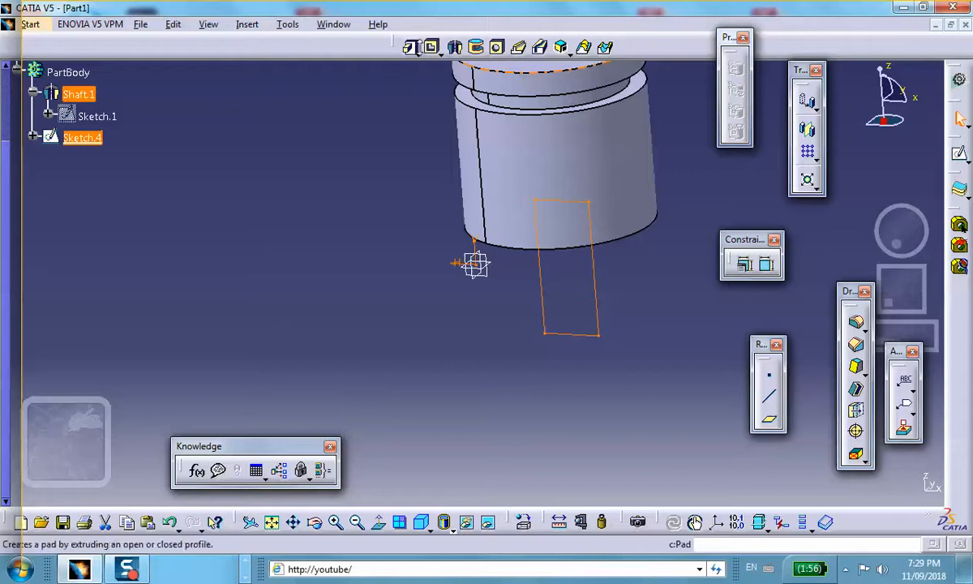
click(432, 46)
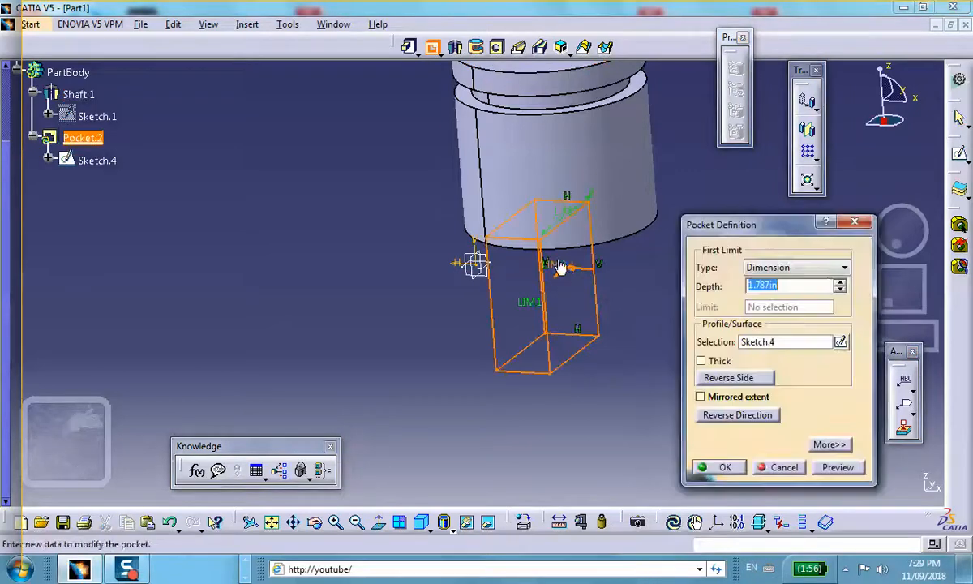
click(840, 282)
click(840, 283)
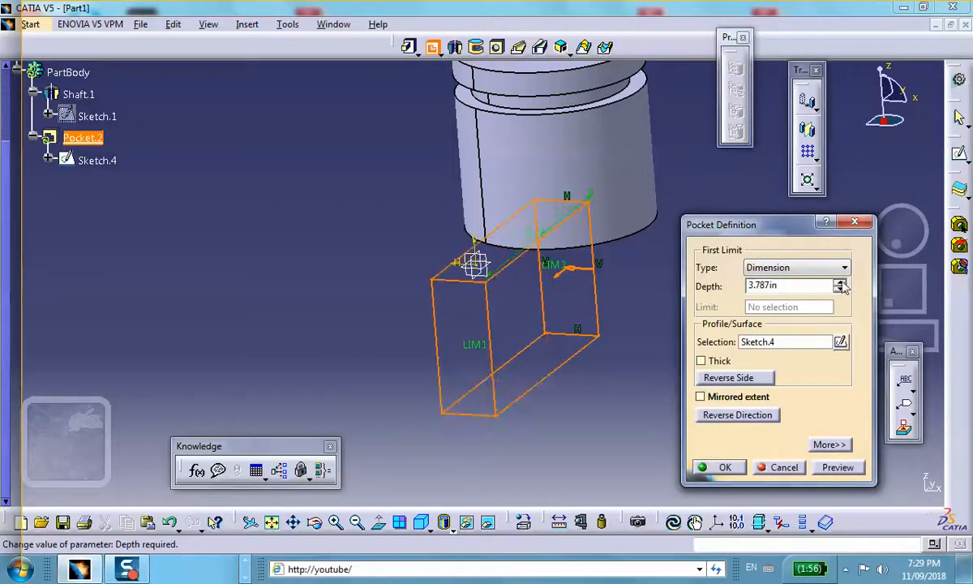
click(700, 399)
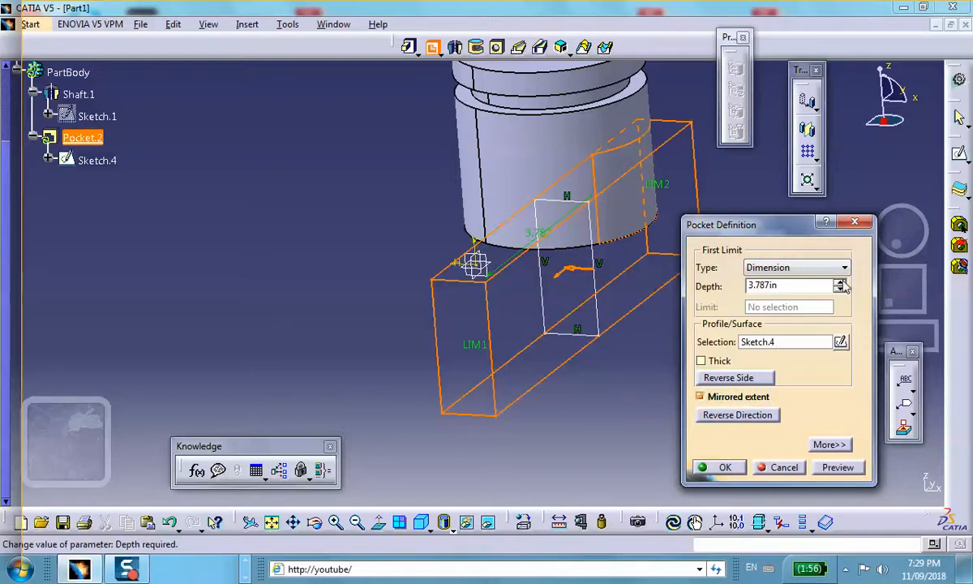
click(841, 282)
click(726, 467)
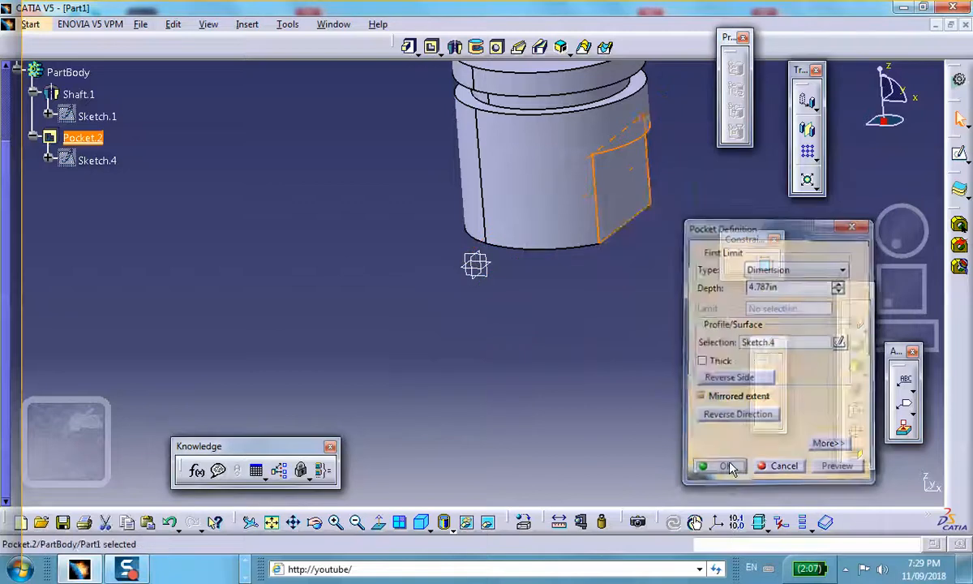
Mirror the side pocket about the yz plane to cut a matching flat on the opposite side of the cylinder
middle_drag(545, 334, 412, 415)
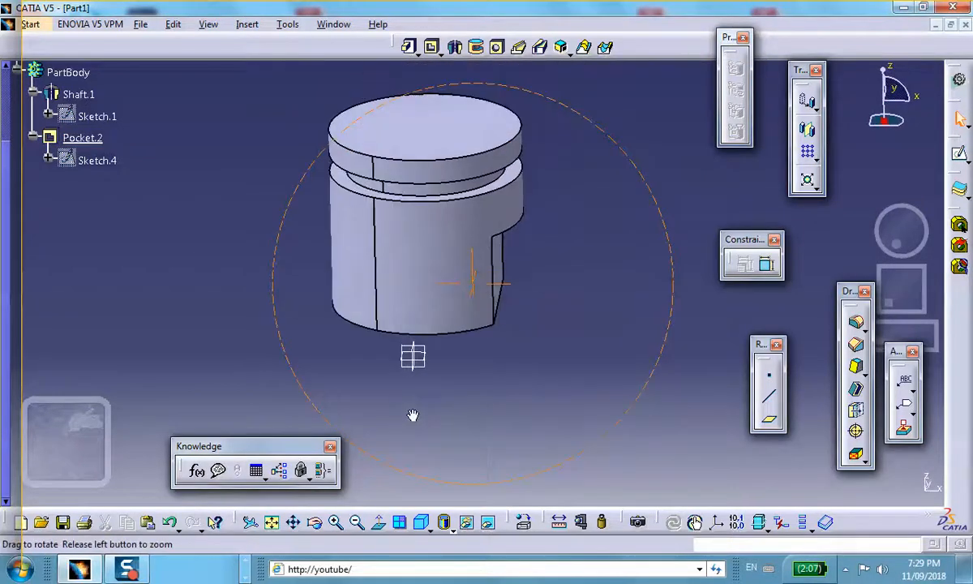
middle_drag(521, 344, 491, 313)
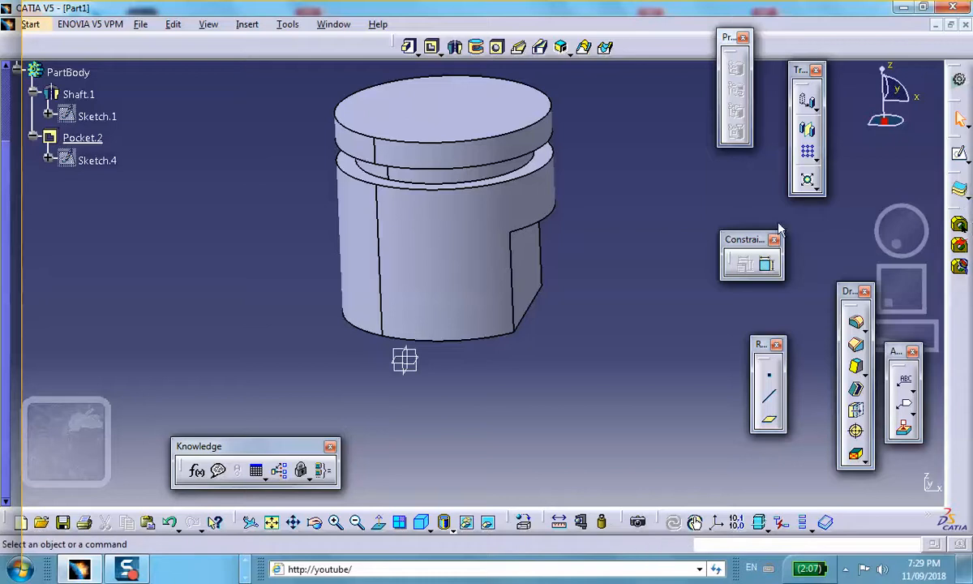
click(809, 132)
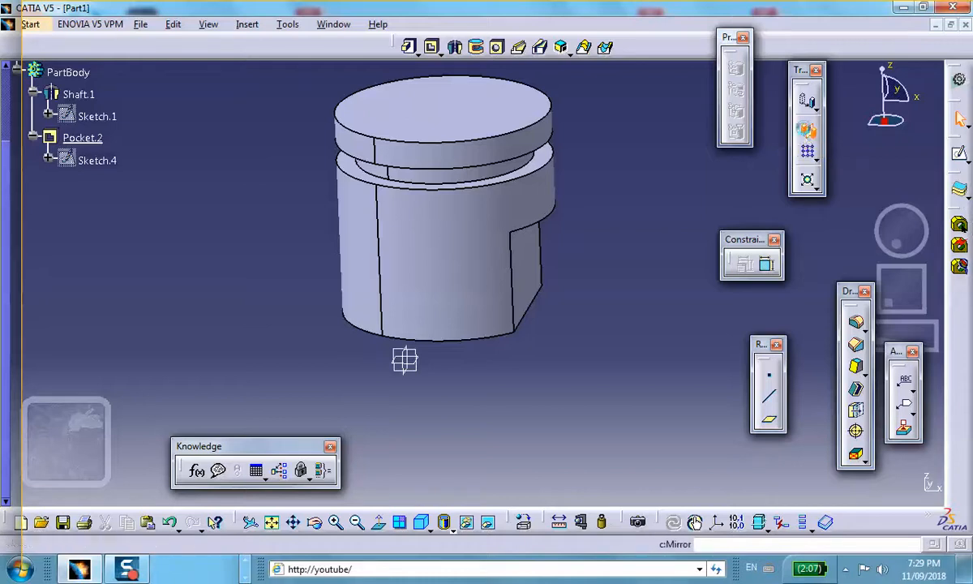
click(77, 138)
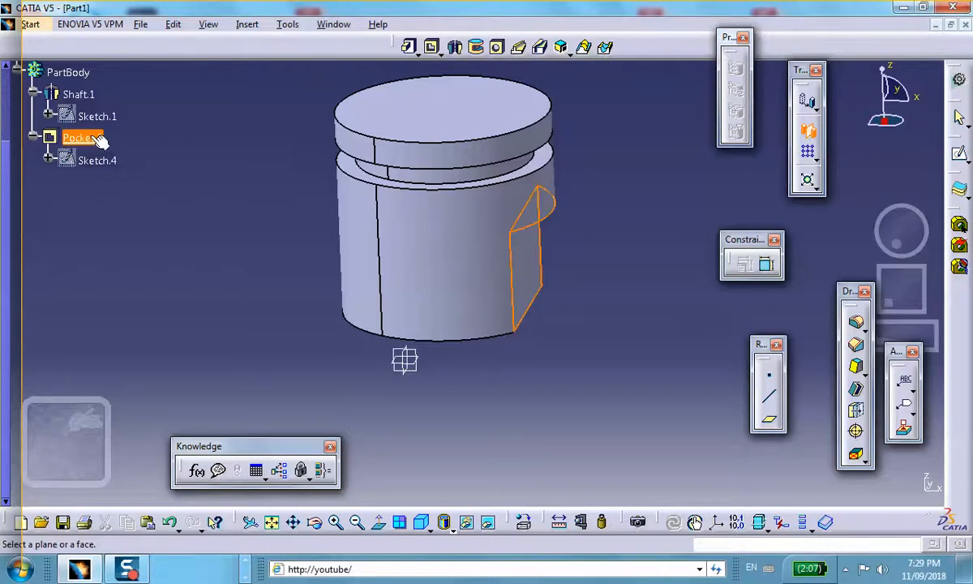
click(405, 367)
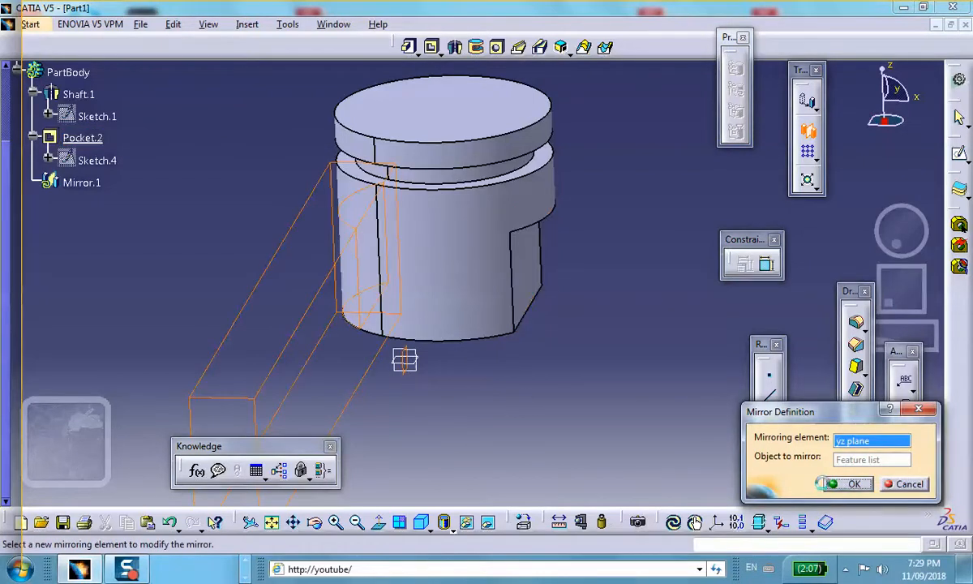
click(846, 485)
middle_drag(445, 321, 412, 330)
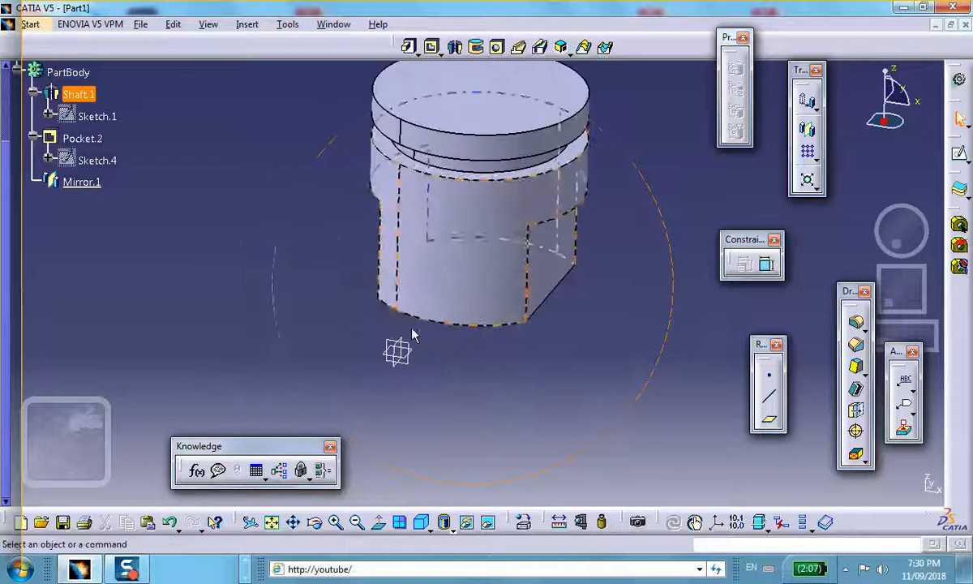
Start a sketch on the flat pocket face and draw a small circle inside its outline
click(552, 263)
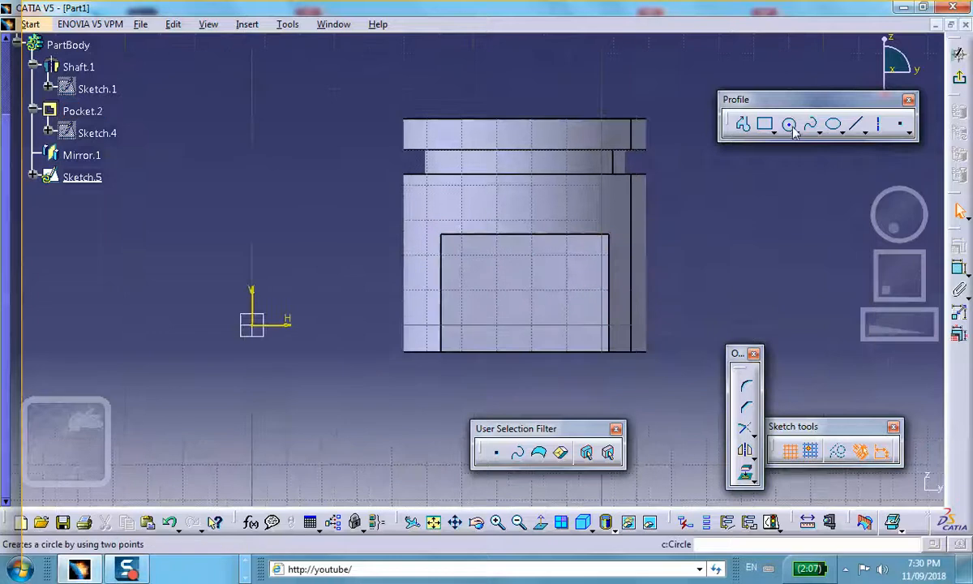
click(789, 126)
click(502, 285)
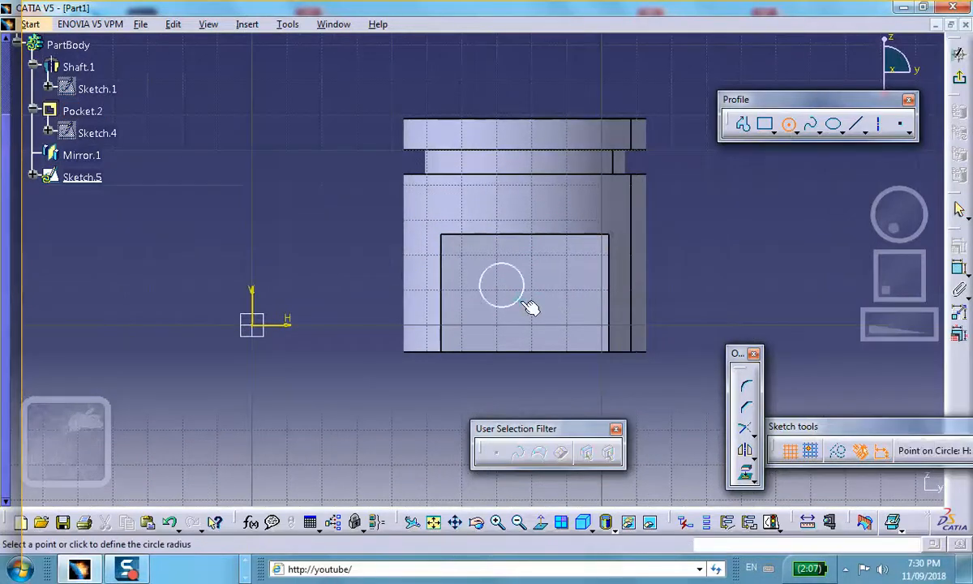
click(523, 301)
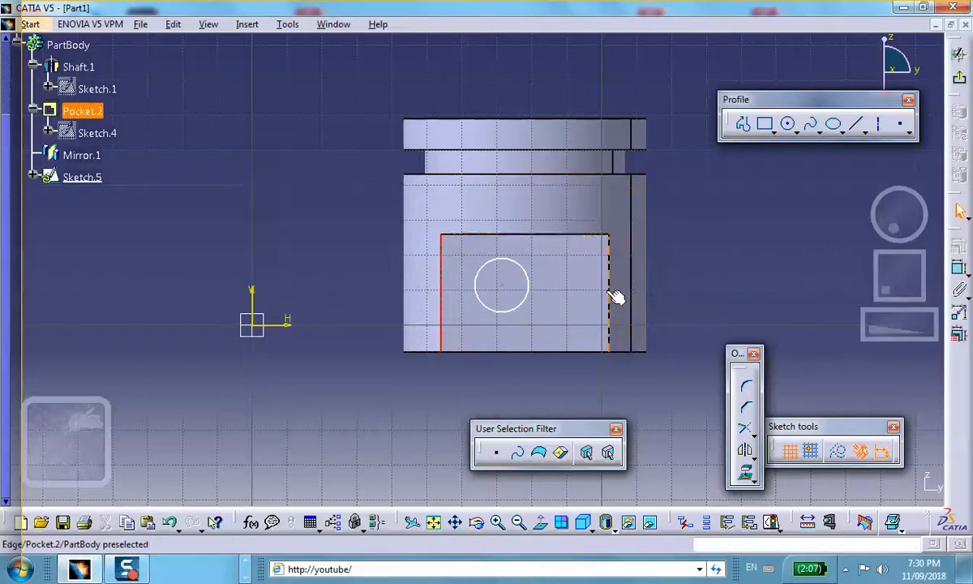
Center the circle between the flat face's two vertical edges with an equidistant point constraint on its center
click(503, 288)
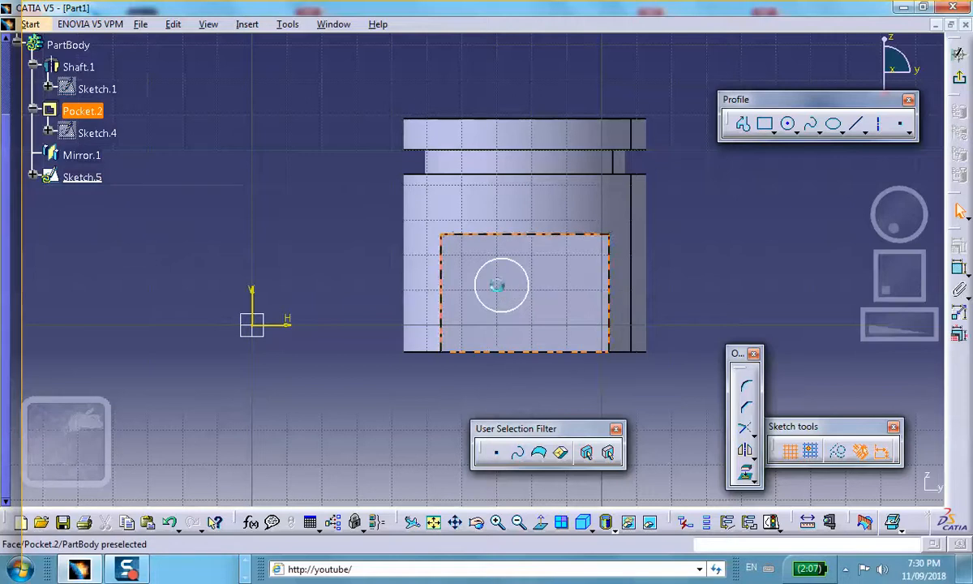
click(753, 299)
click(442, 276)
ctrl+click(604, 311)
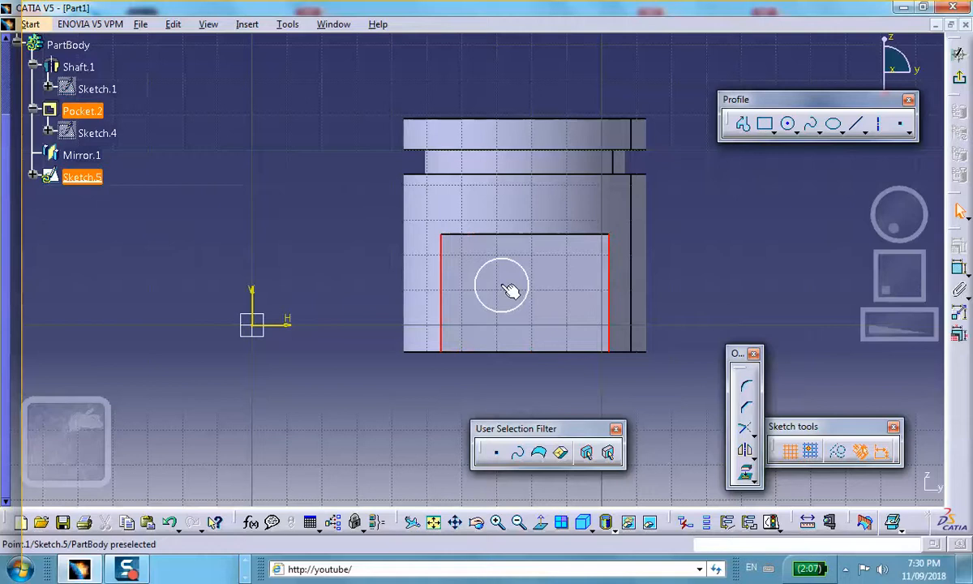
ctrl+click(503, 285)
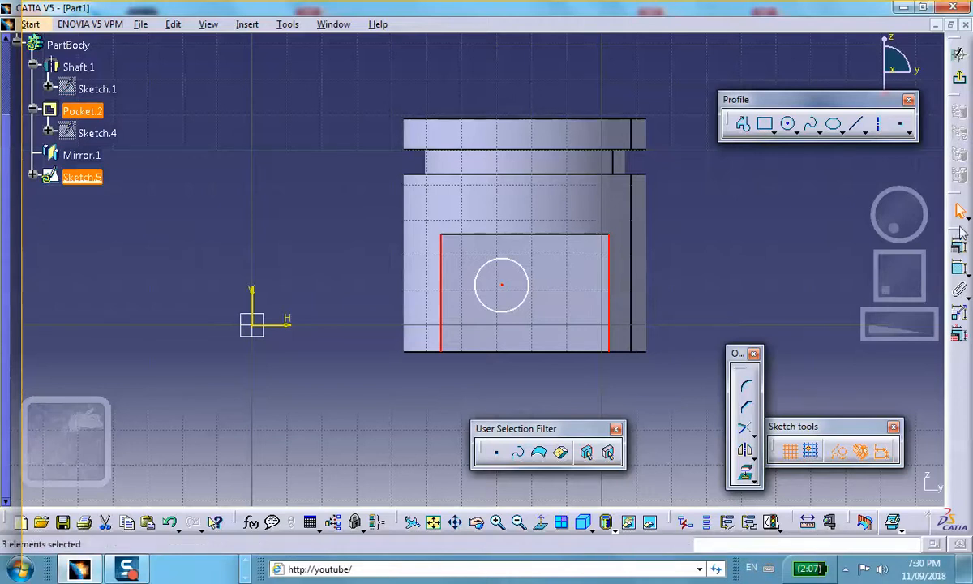
drag(960, 232, 691, 182)
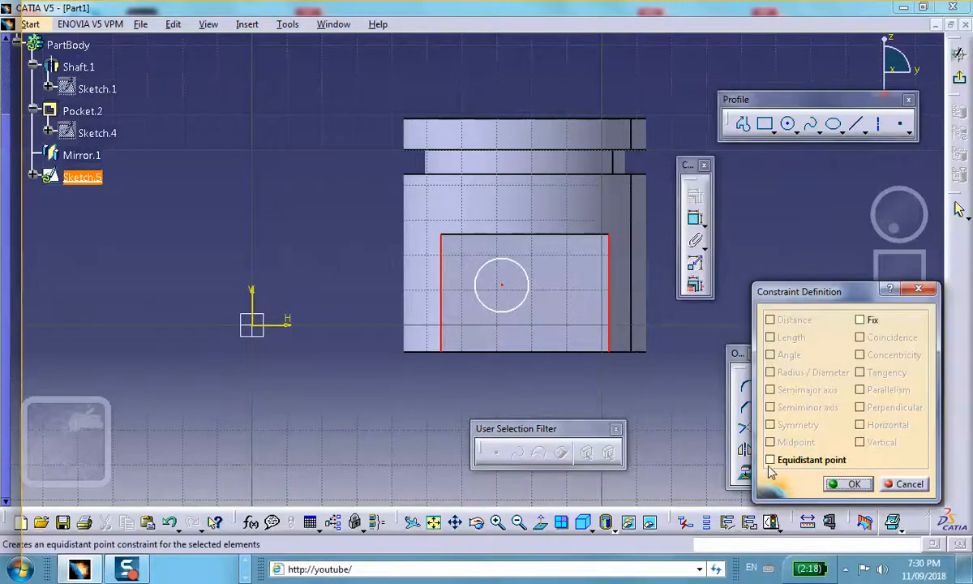
click(771, 460)
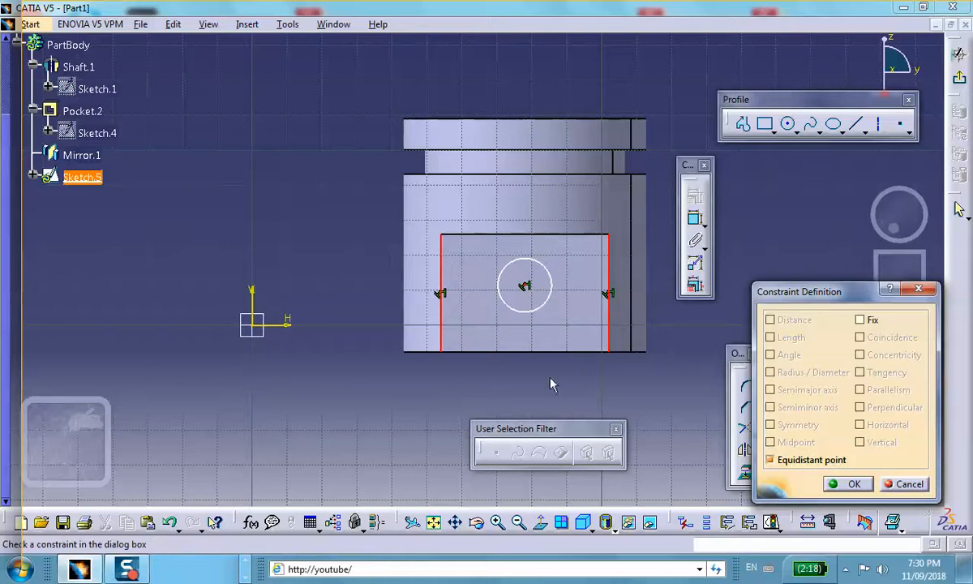
click(847, 484)
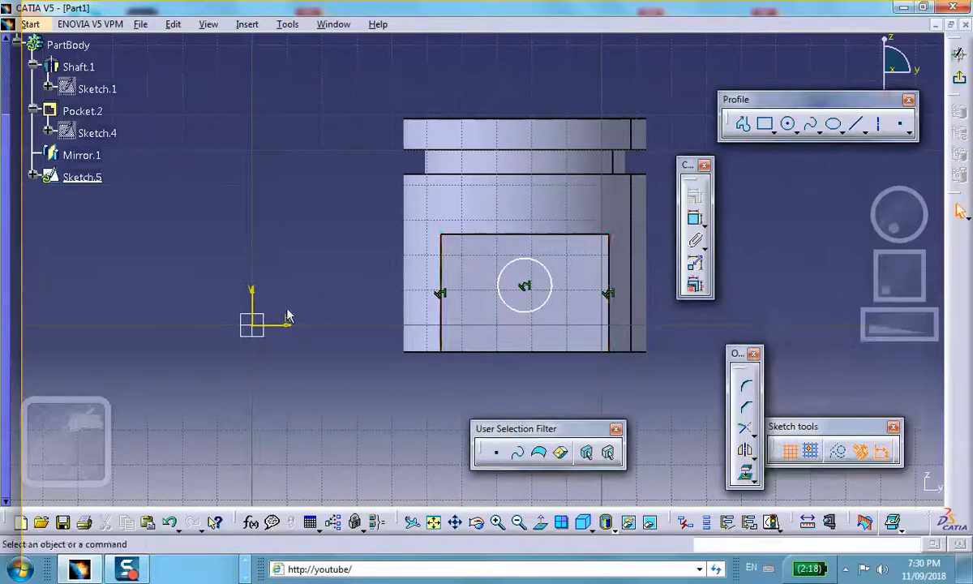
Exit the sketch and cut a 4.787 in deep pocket from the circle through the cylinder
middle_drag(466, 336, 506, 382)
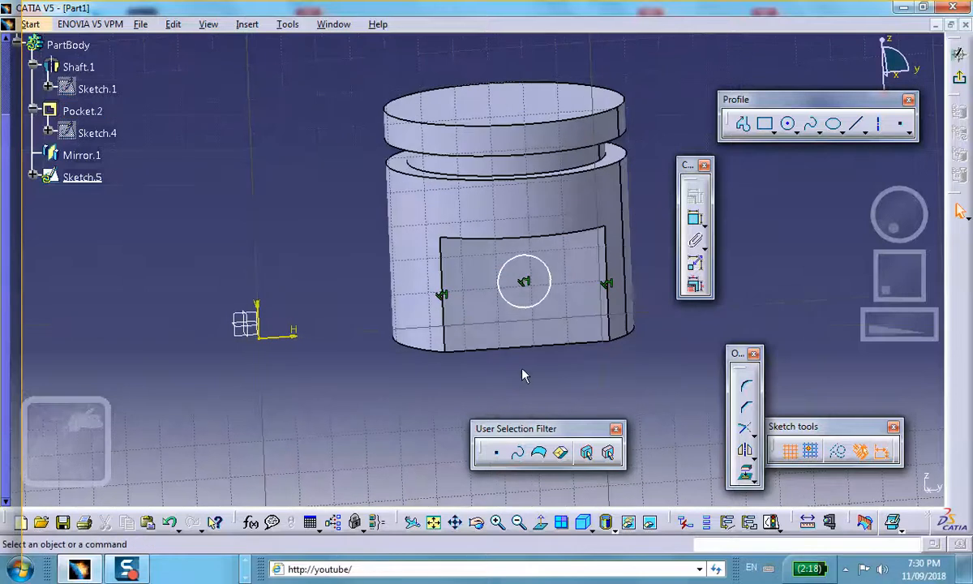
middle_drag(395, 227, 544, 284)
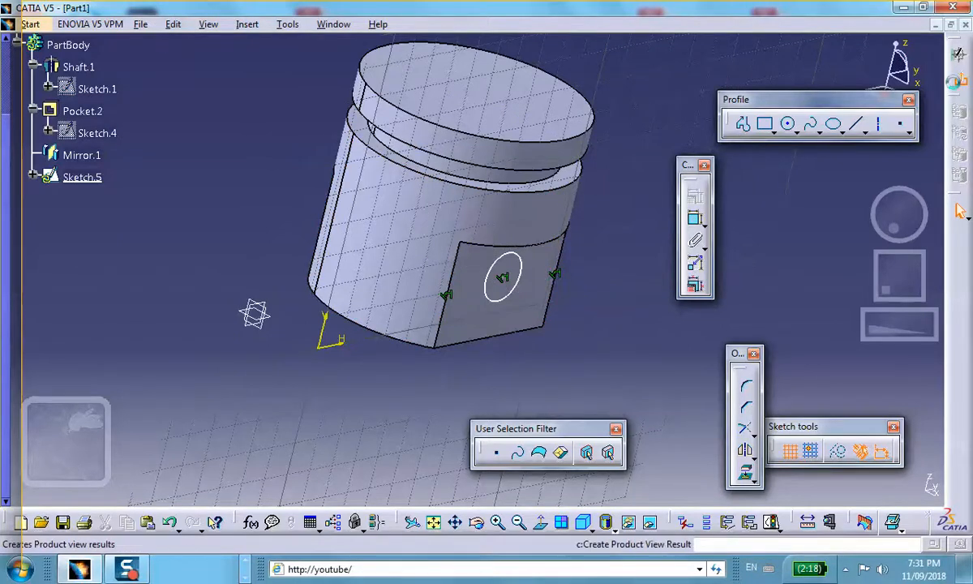
click(959, 77)
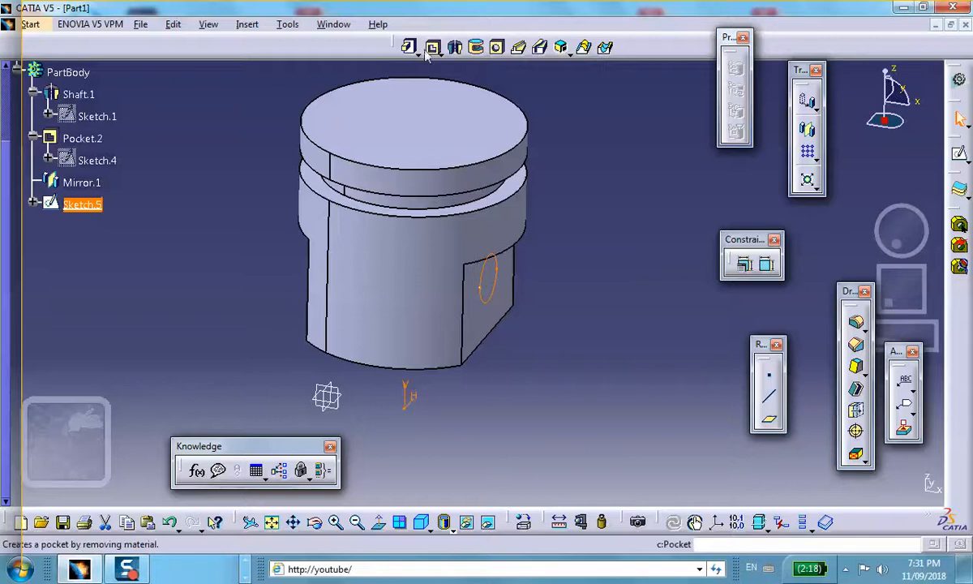
click(433, 47)
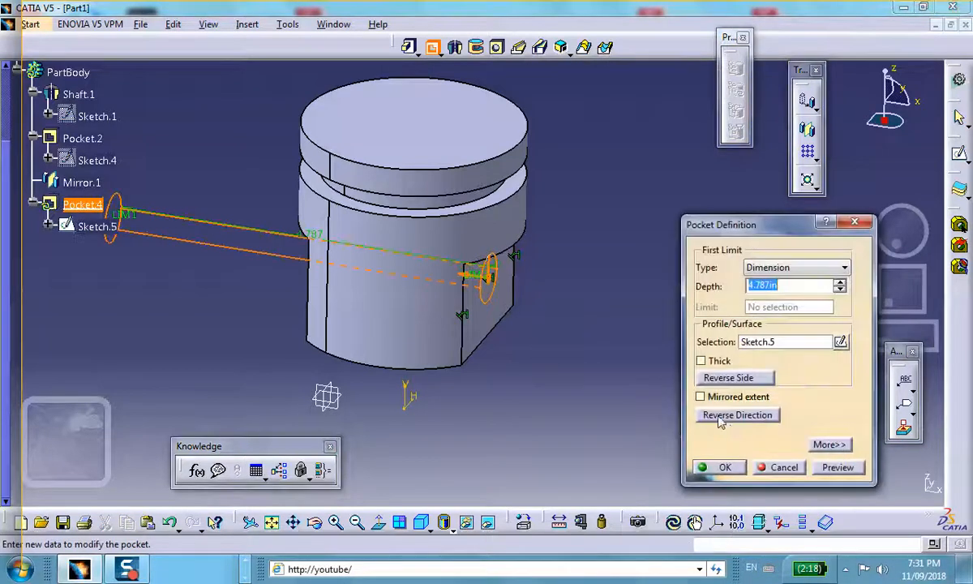
click(740, 468)
Shell the piston body with a 0.039 in inside thickness, removing its bottom face
middle_drag(565, 382, 464, 140)
mouse_move(455, 469)
middle_down()
mouse_move(450, 298)
mouse_move(468, 254)
mouse_move(484, 331)
middle_up()
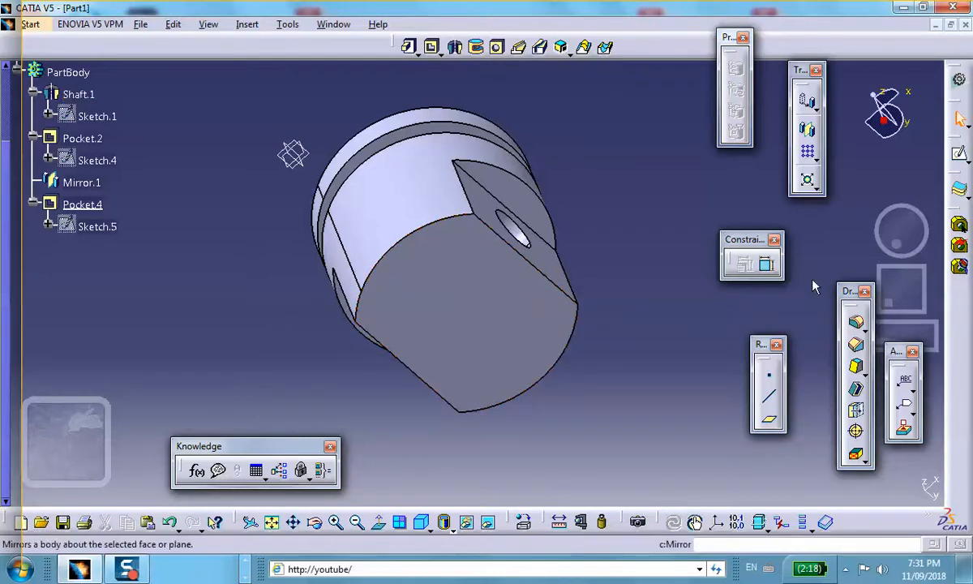
drag(850, 290, 582, 122)
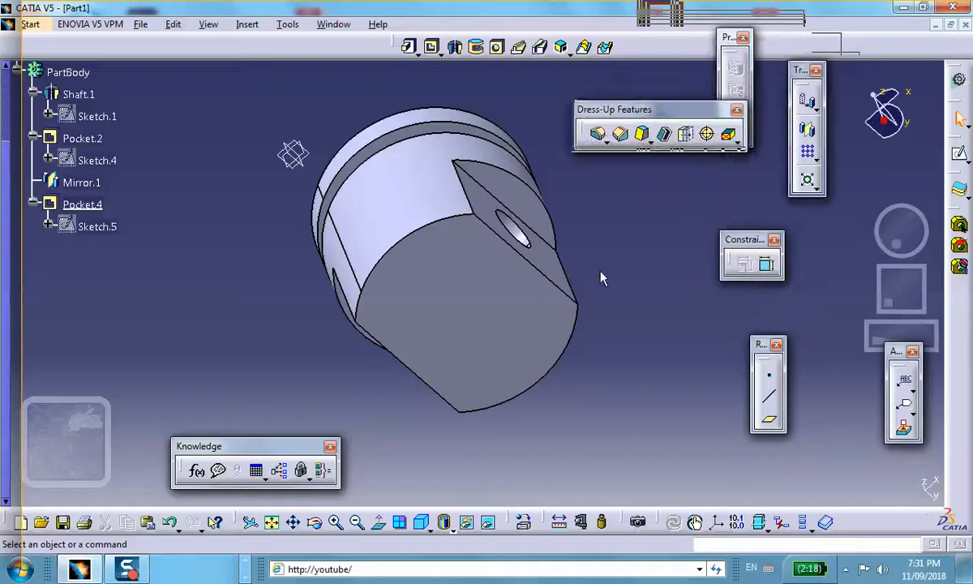
click(665, 134)
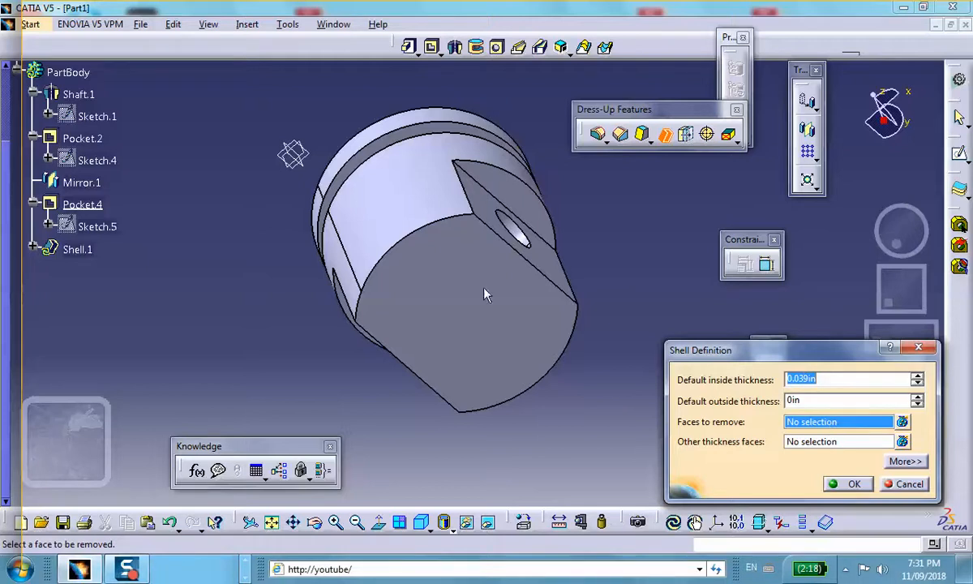
click(470, 313)
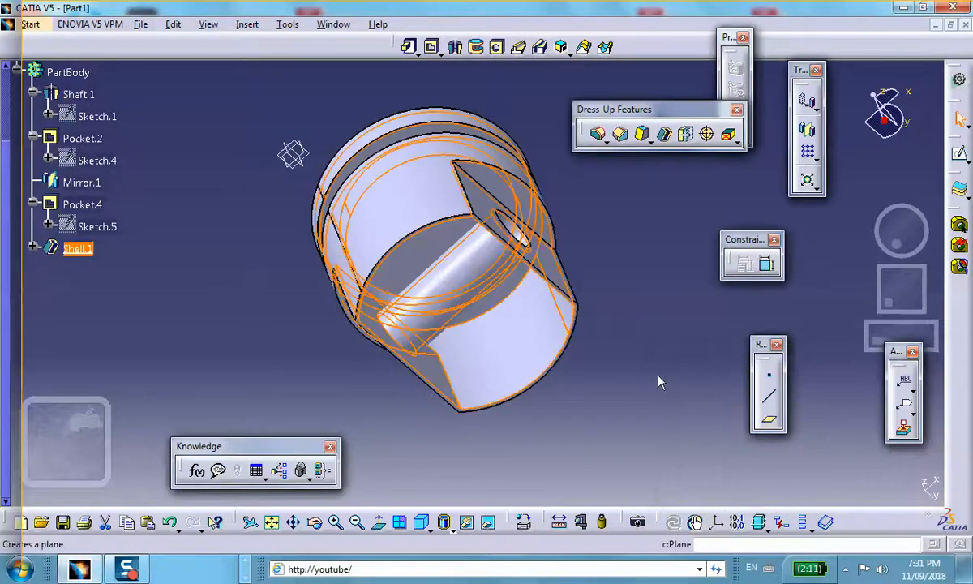
Edit the existing shell so the pin hole's cylindrical face is also removed, along with the piston's bottom face
middle_drag(652, 370, 490, 264)
scroll(494, 254, up, 1)
middle_click(311, 145)
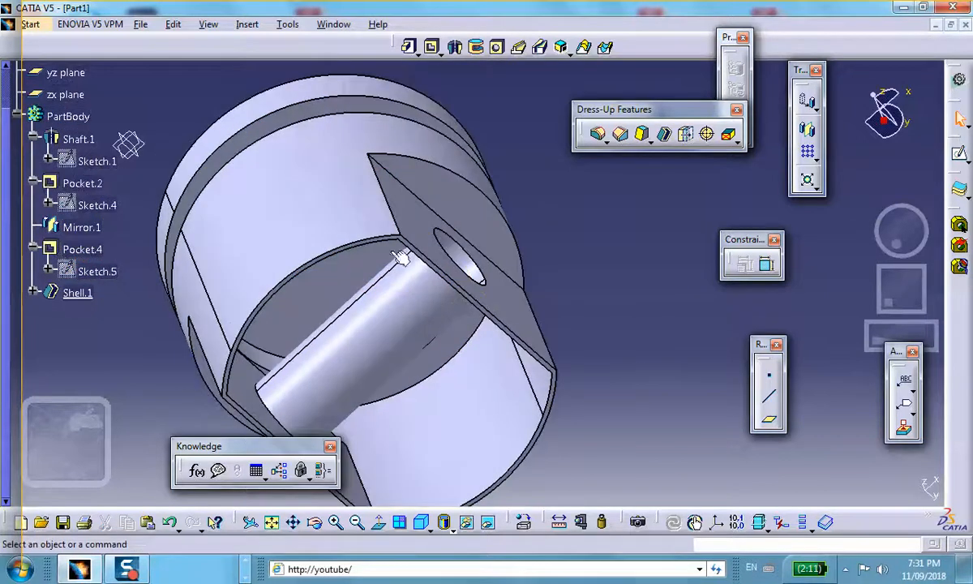
middle_drag(283, 223, 321, 167)
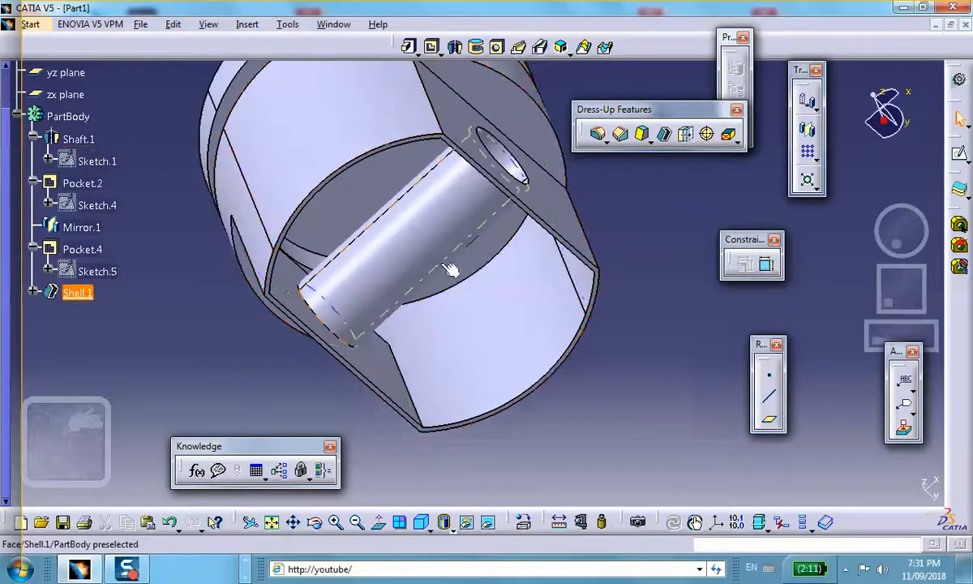
double_click(79, 295)
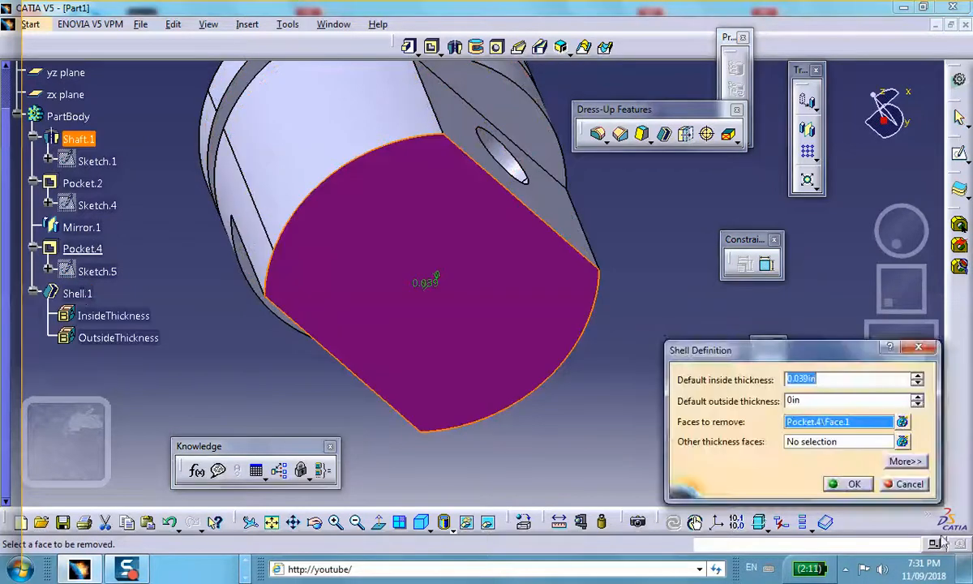
click(847, 483)
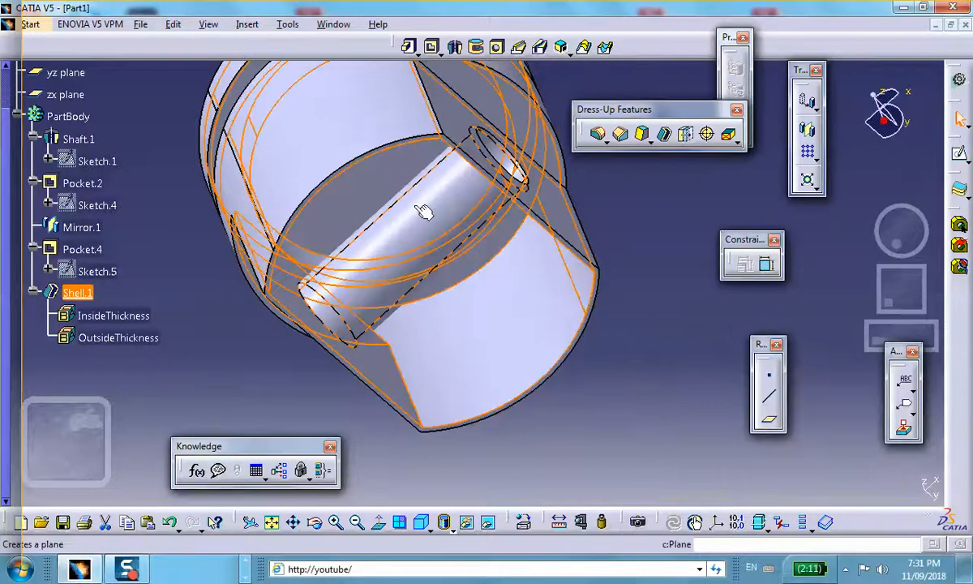
double_click(73, 291)
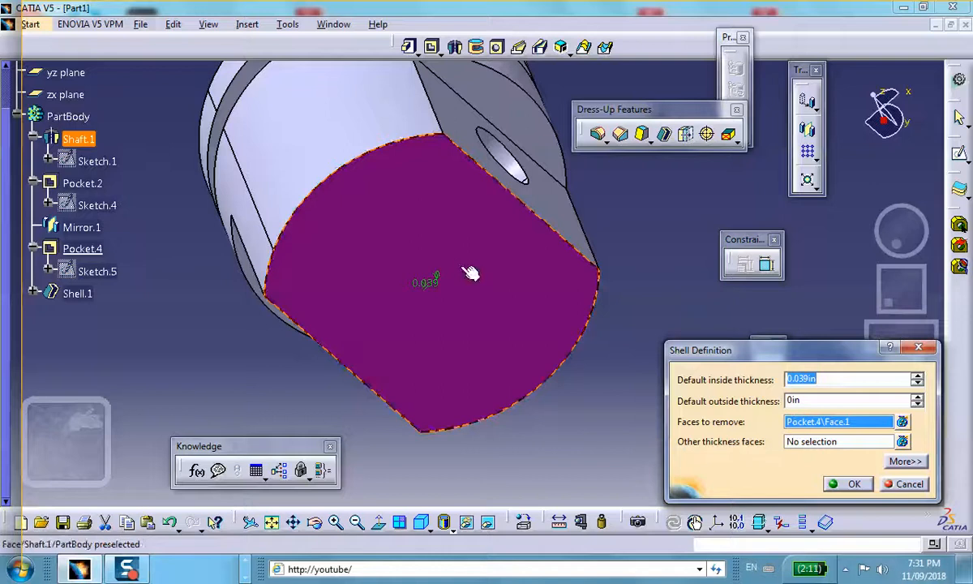
click(477, 142)
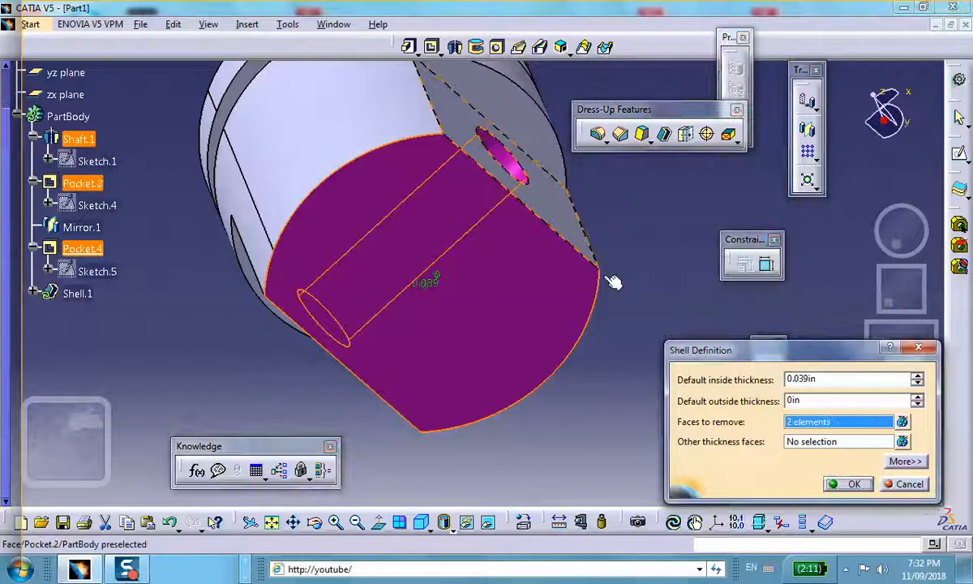
click(848, 484)
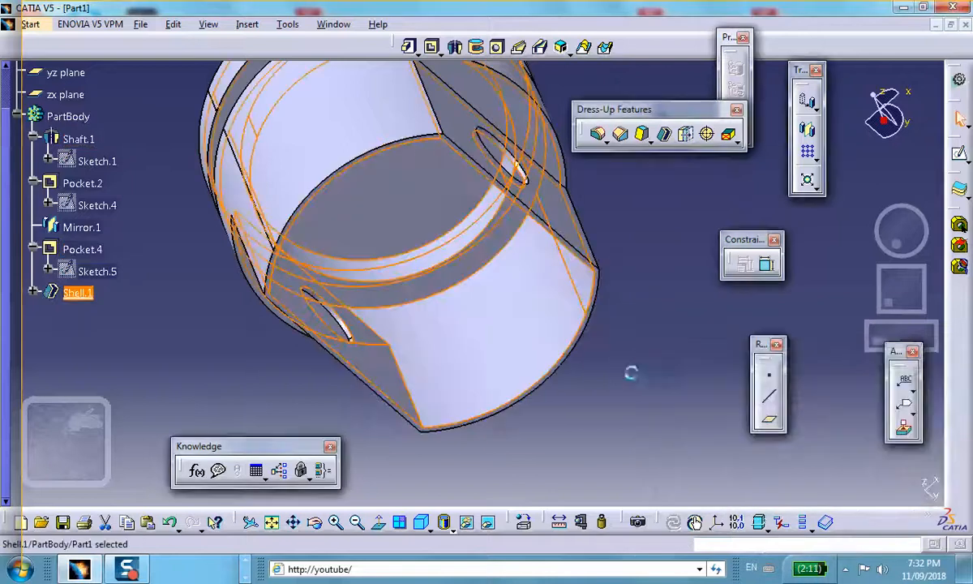
middle_drag(490, 233, 570, 478)
middle_drag(432, 236, 556, 270)
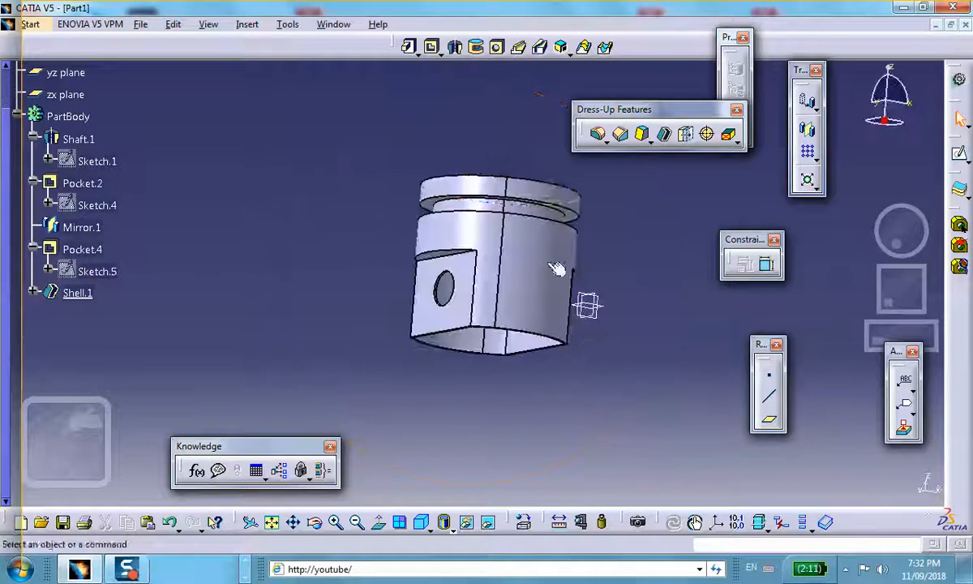
middle_drag(467, 180, 438, 325)
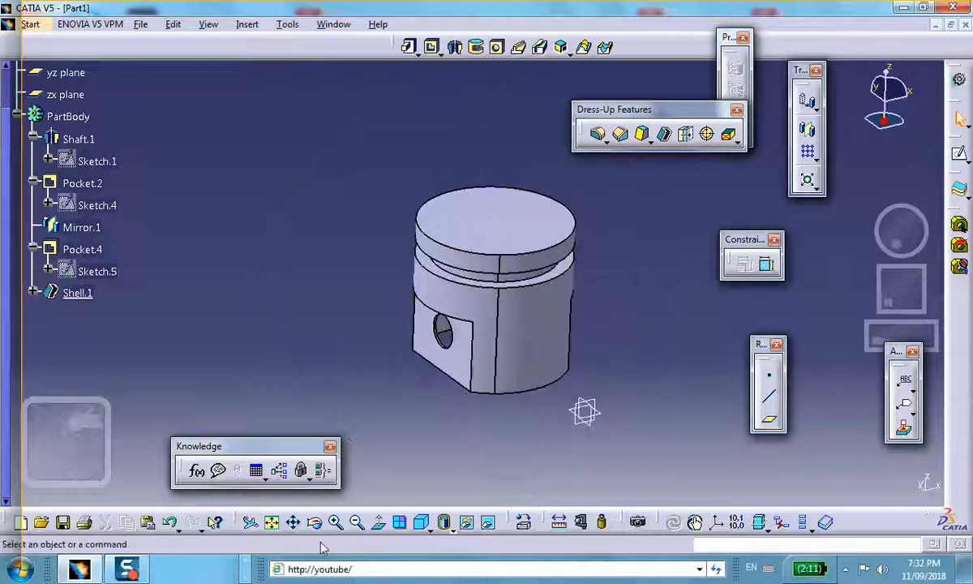
mouse_move(120, 574)
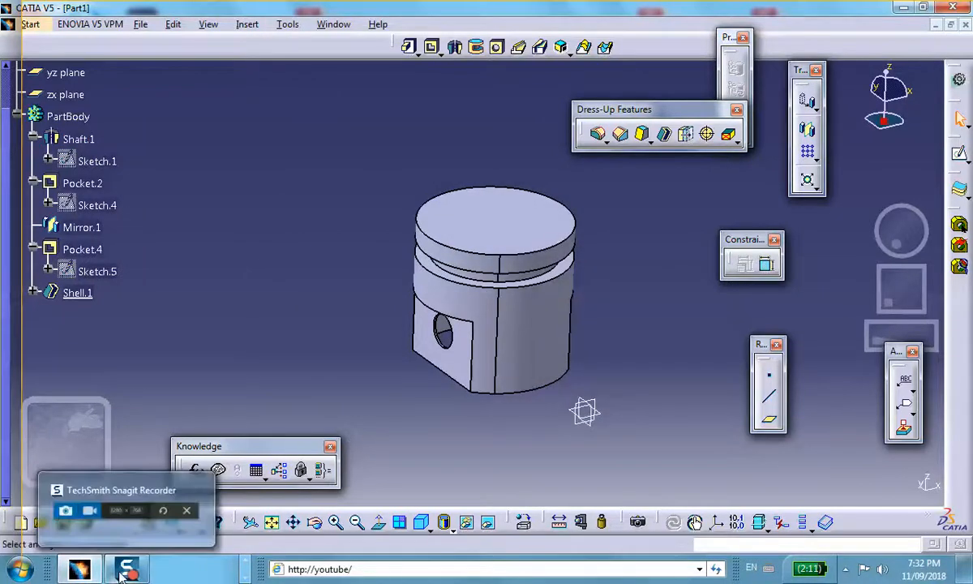